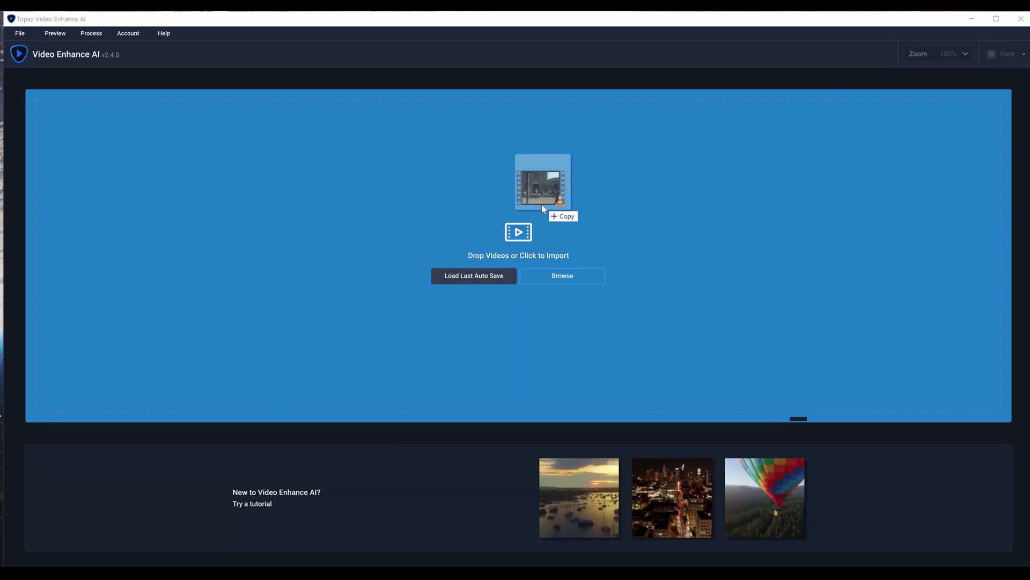
Load The Magnificent Seven_t01.mkv, go to frame 33499, and preview it side by side with Artemis LQ
left_click_drag(542, 205, 541, 205)
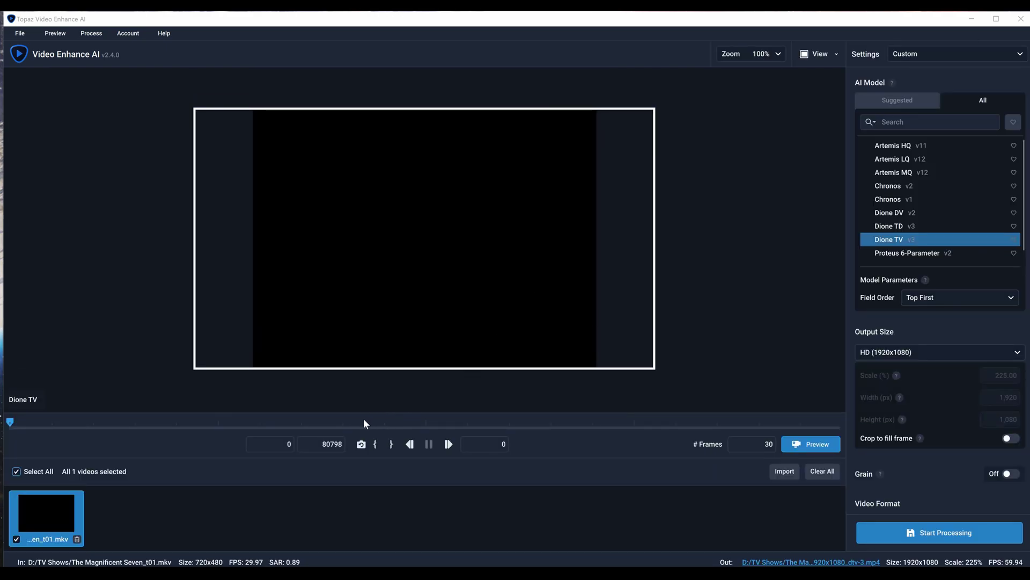
left_click(327, 424)
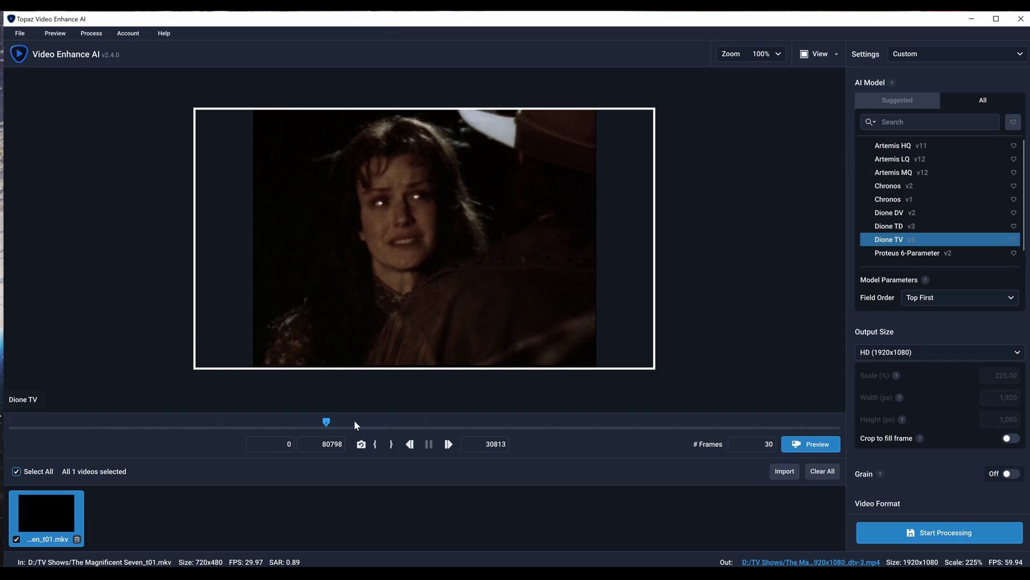
left_click(354, 424)
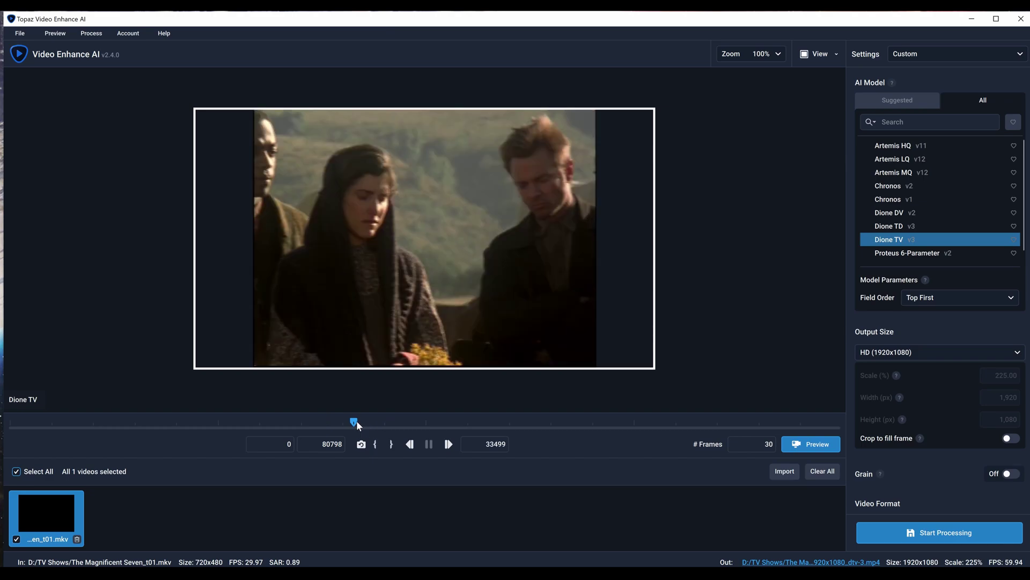
key("Up")
key("Up")
key("Up")
key("Up")
key("Up")
key("Up")
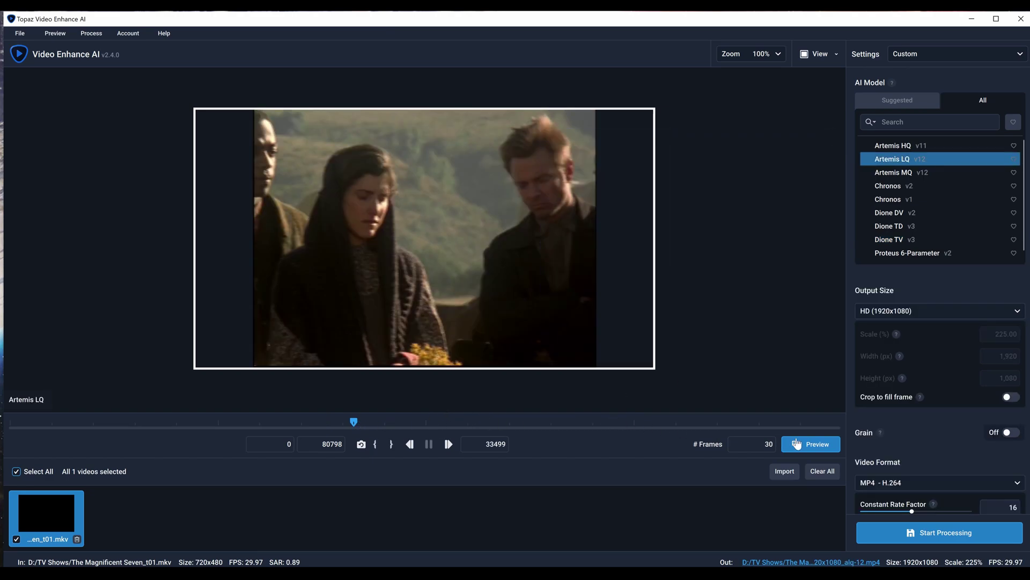
left_click(814, 445)
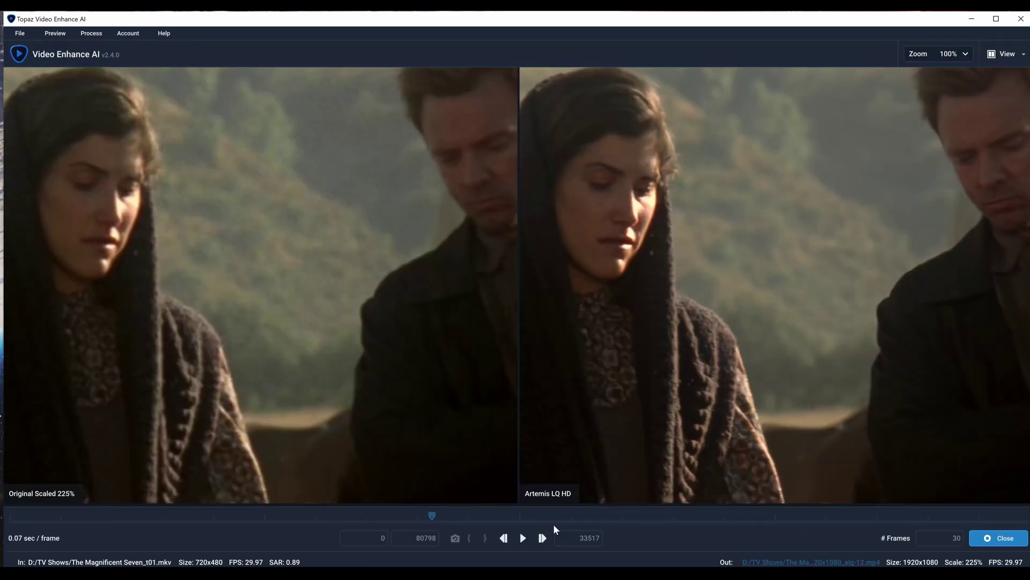
Step five frames forward through the Artemis LQ comparison, then one back to frame 33499
left_click(544, 539)
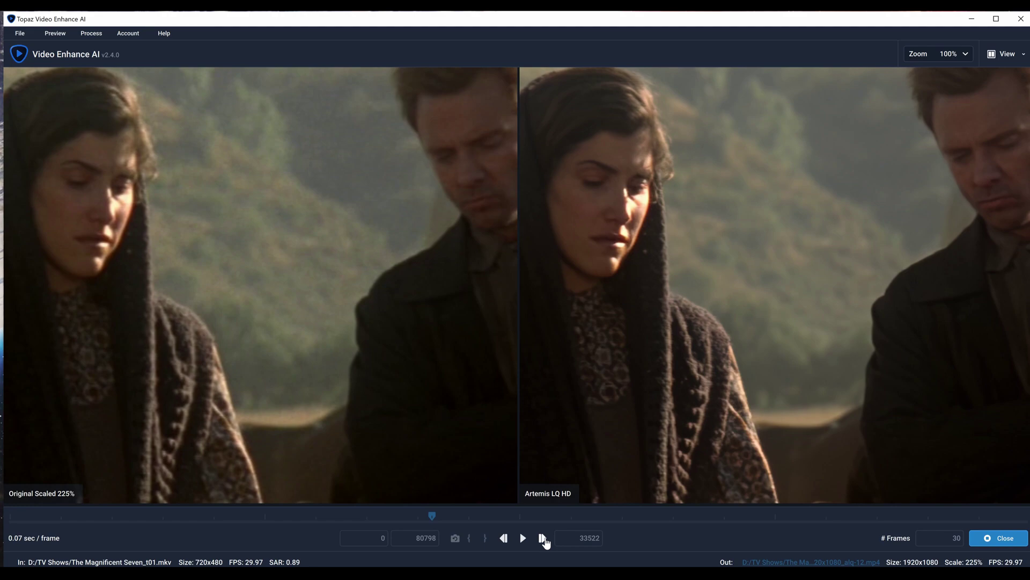
left_click(544, 539)
left_click(544, 539)
left_click(544, 538)
left_click(543, 539)
left_click(543, 539)
left_click(544, 538)
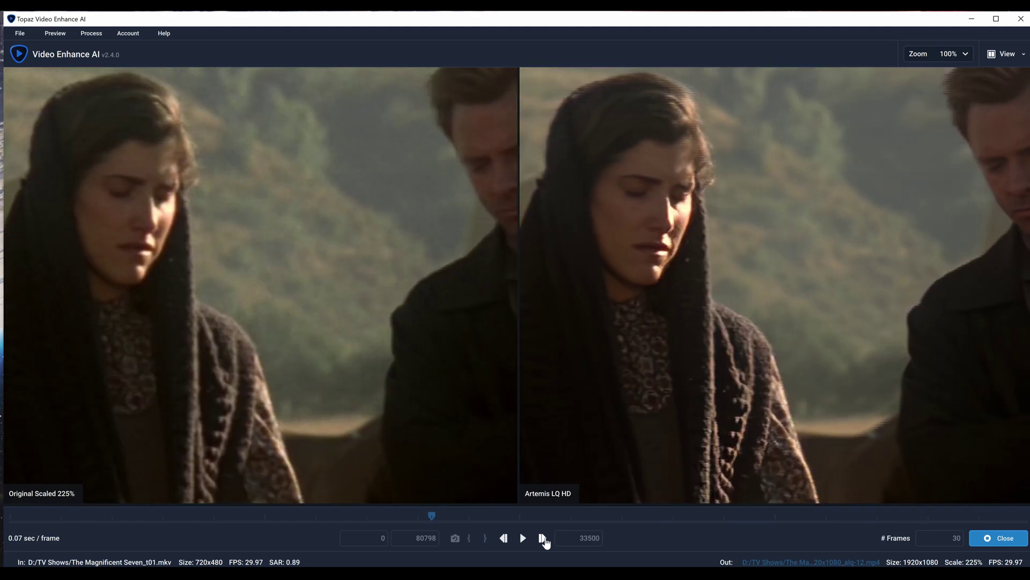
left_click(503, 543)
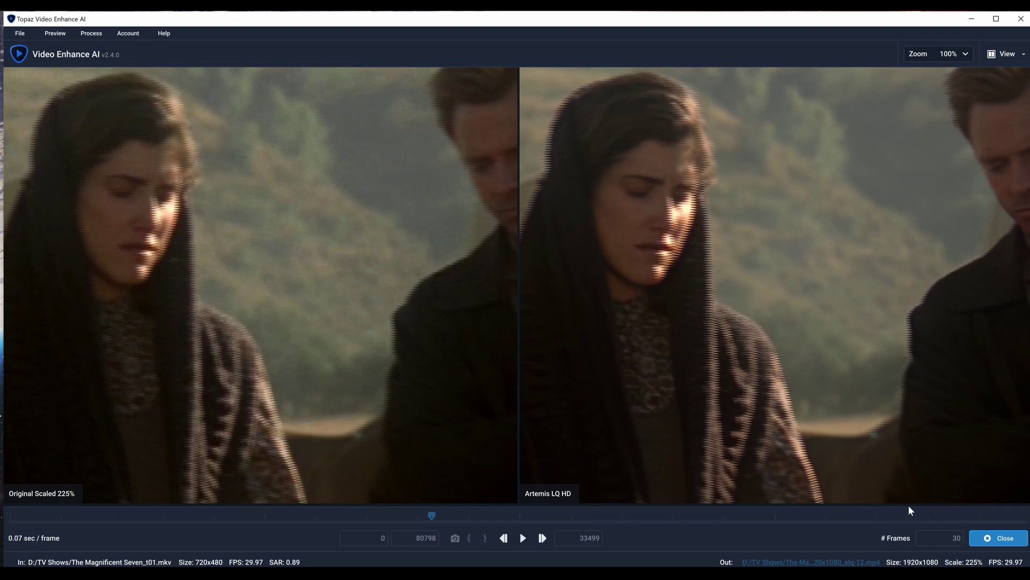
Close the comparison preview and select the Dione TV v3 model
left_click(1000, 539)
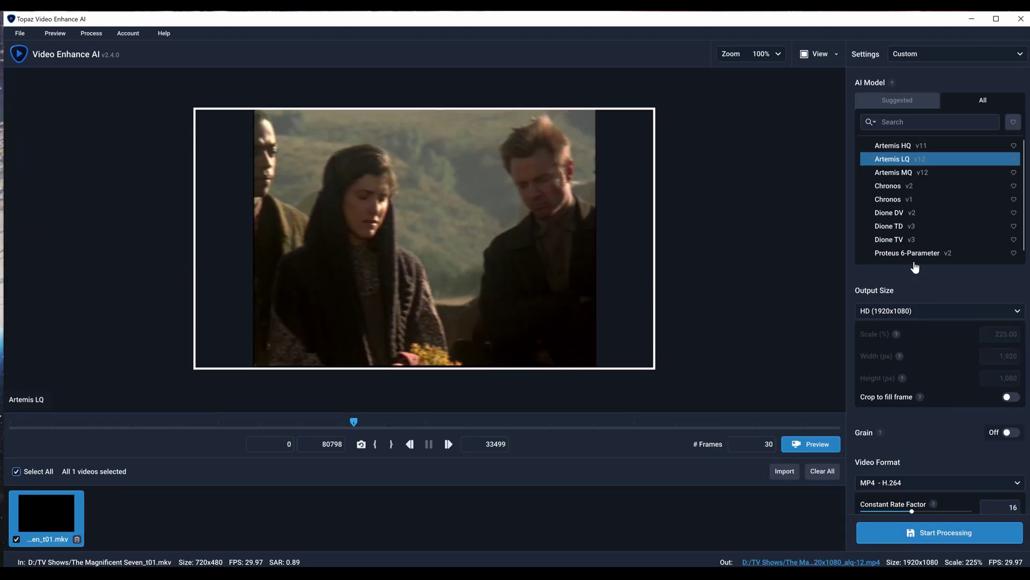
mouse_move(907, 244)
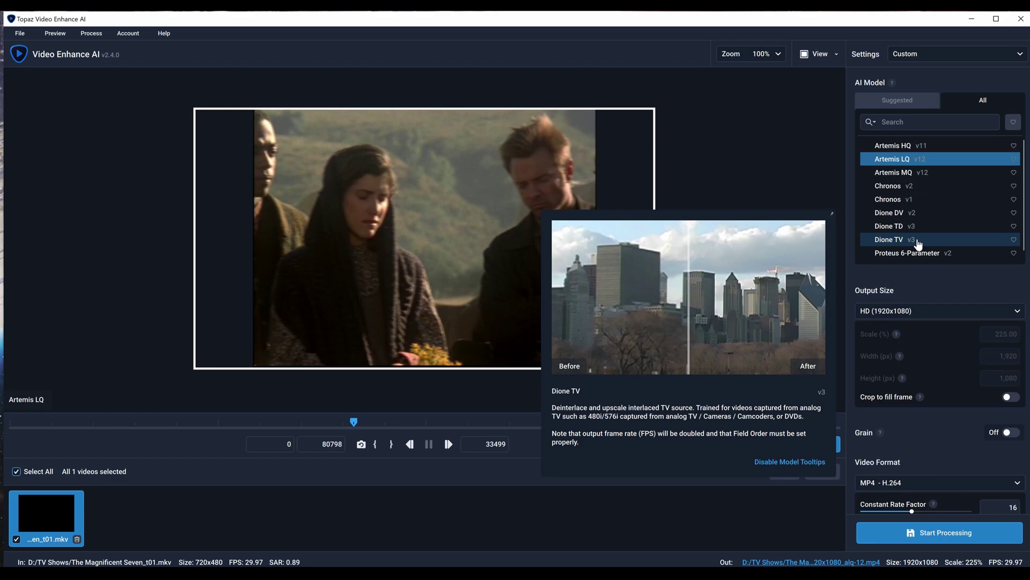
left_click(919, 245)
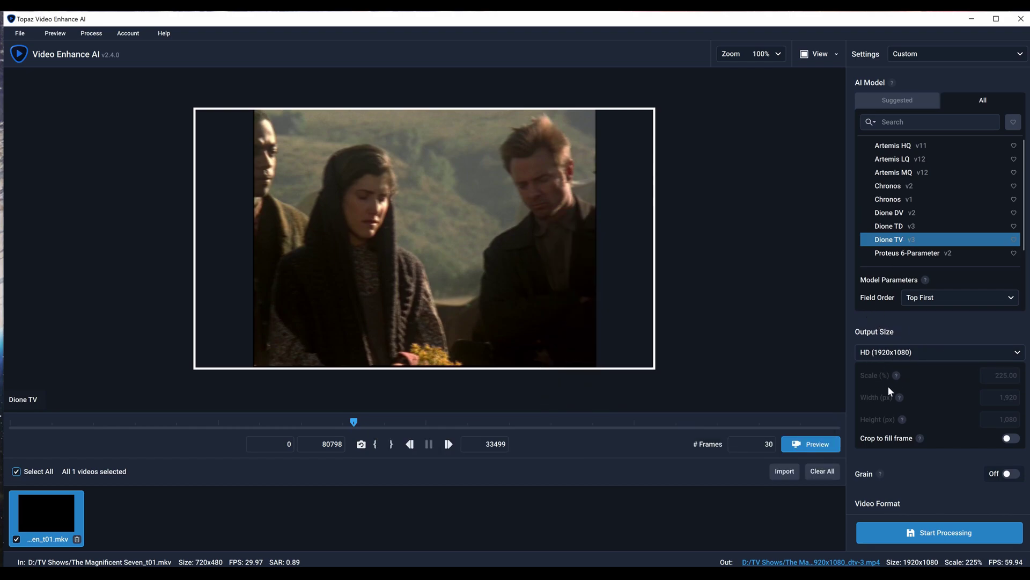
Toggle film grain on and back off, then preview the Dione TV upscale side by side
scroll(920, 485, "down", 3)
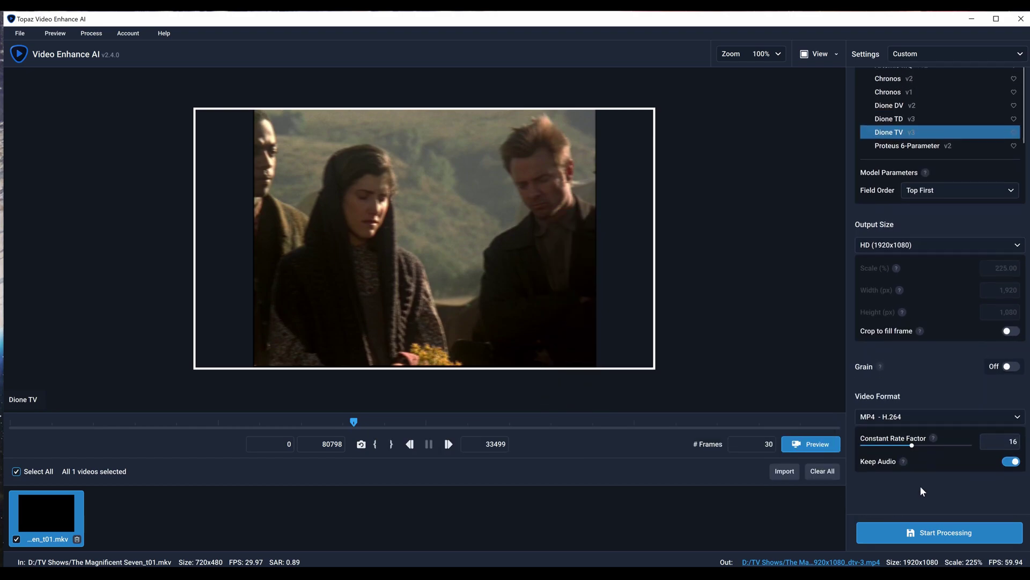
left_click(1011, 347)
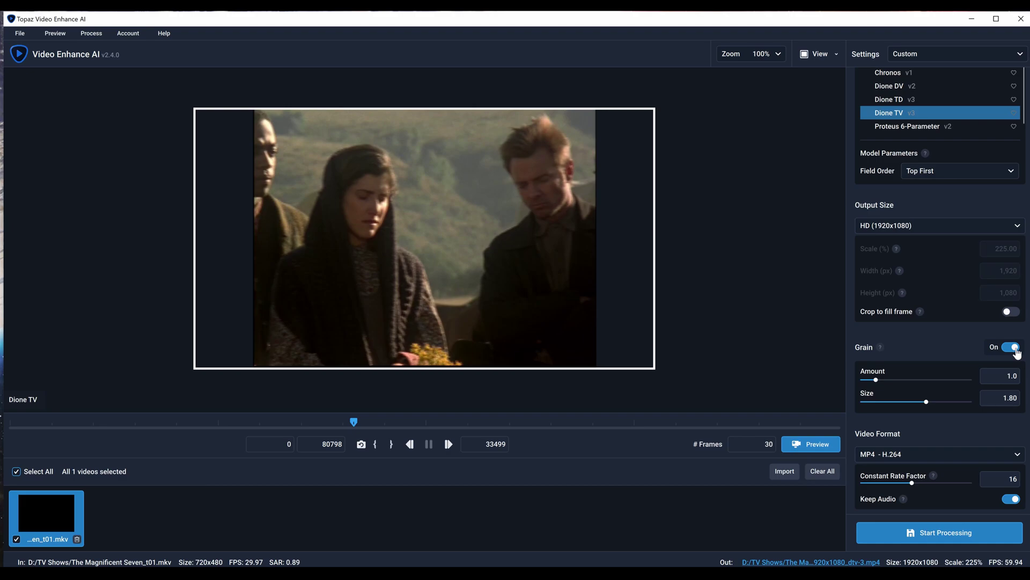
left_click(1014, 348)
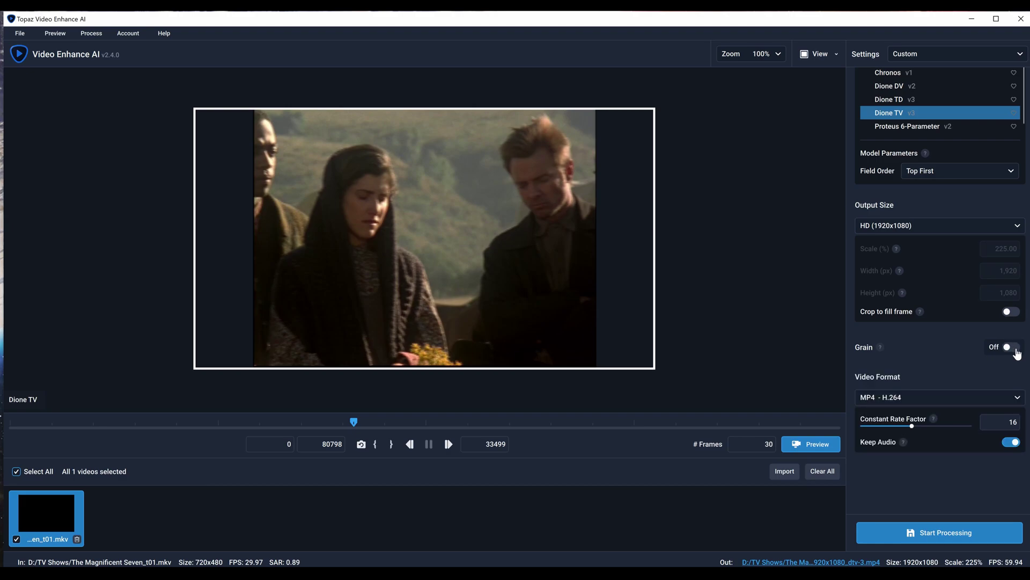
left_click(817, 448)
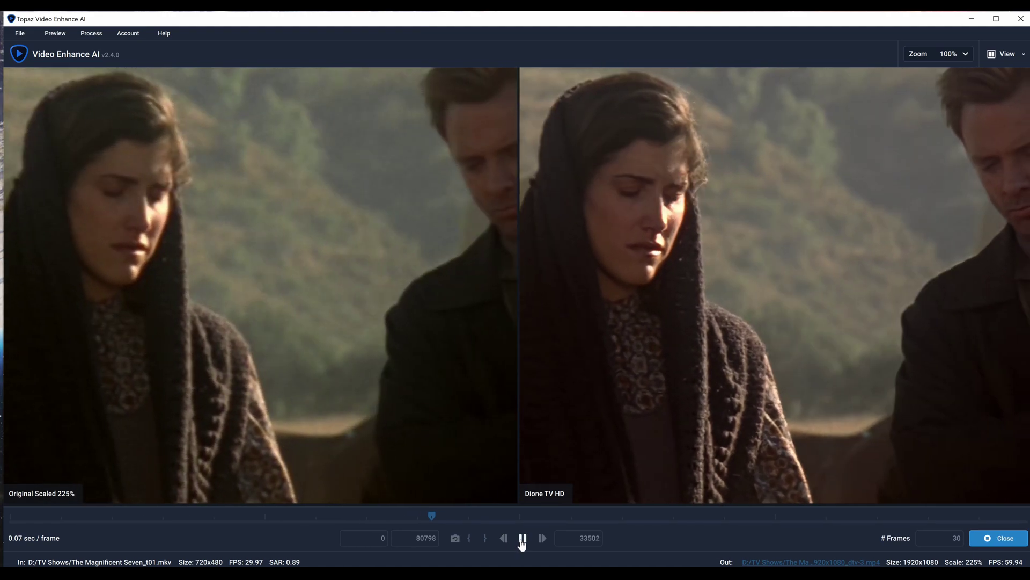
Pause the Dione TV comparison, advance two frames, then close the preview
left_click(522, 538)
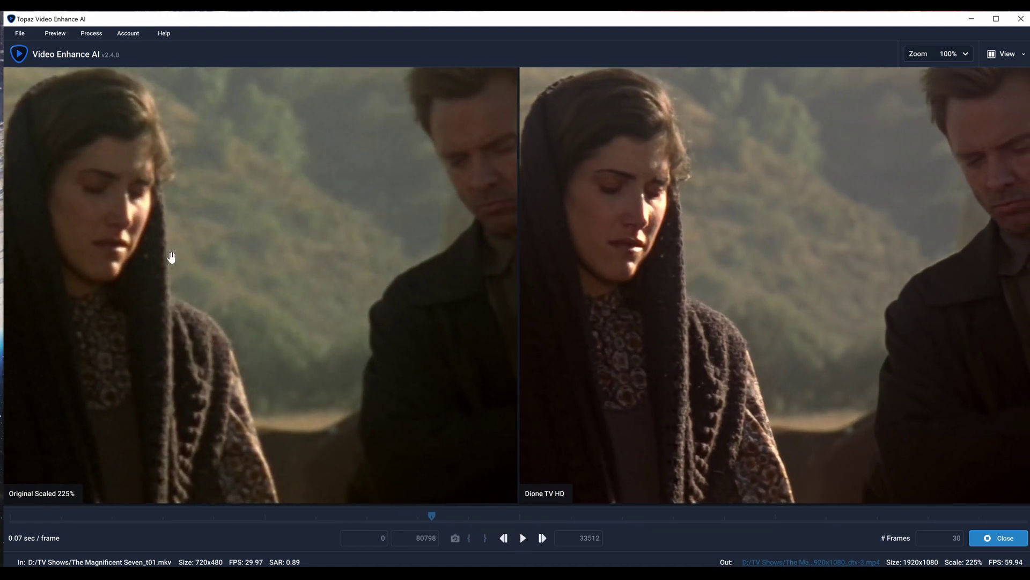
left_click(547, 537)
left_click(547, 536)
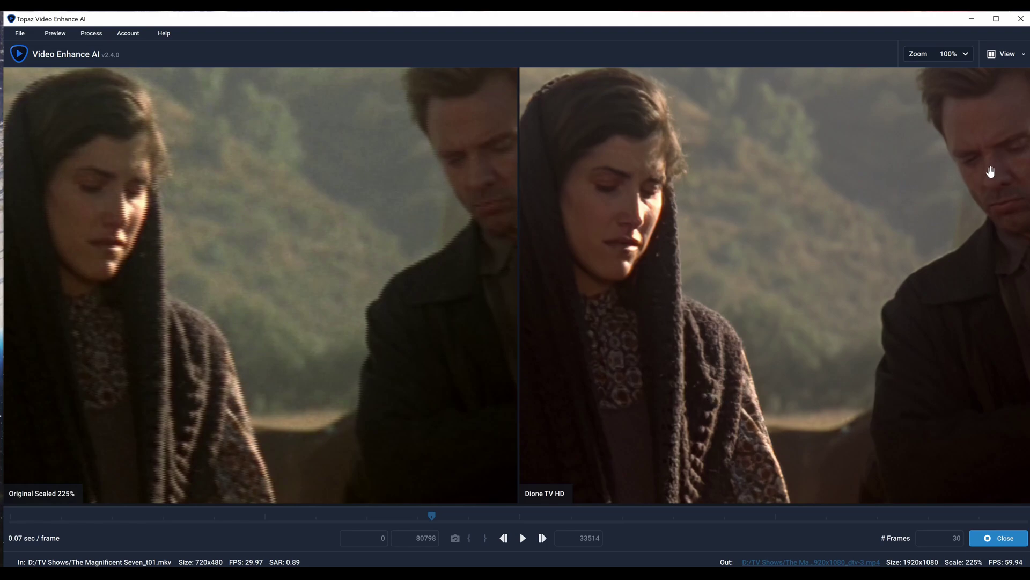
left_click(985, 536)
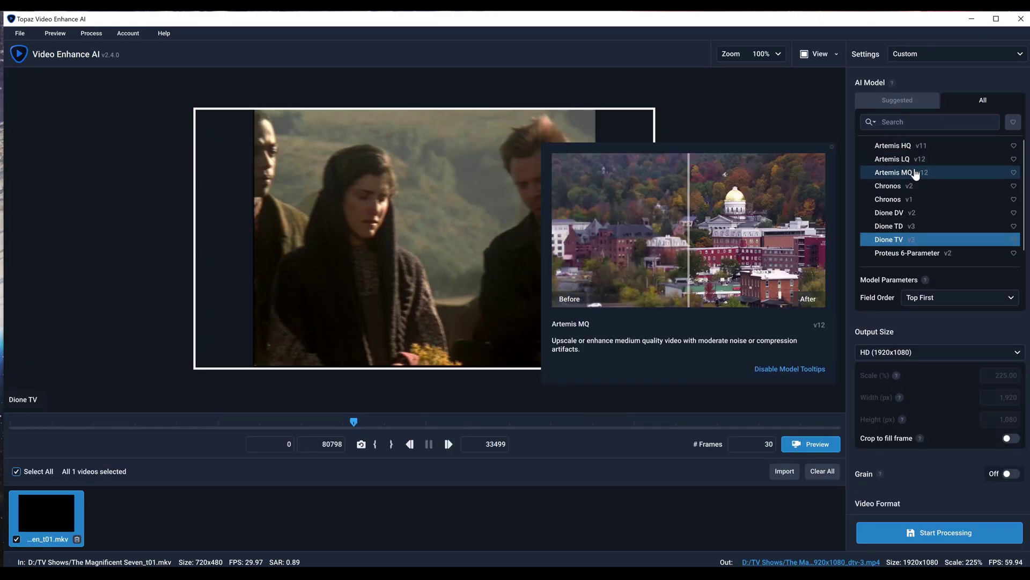
Select Proteus 6-Parameter v2 with Auto parameters and move to the night scene at frame 46246
scroll(921, 193, "down", 3)
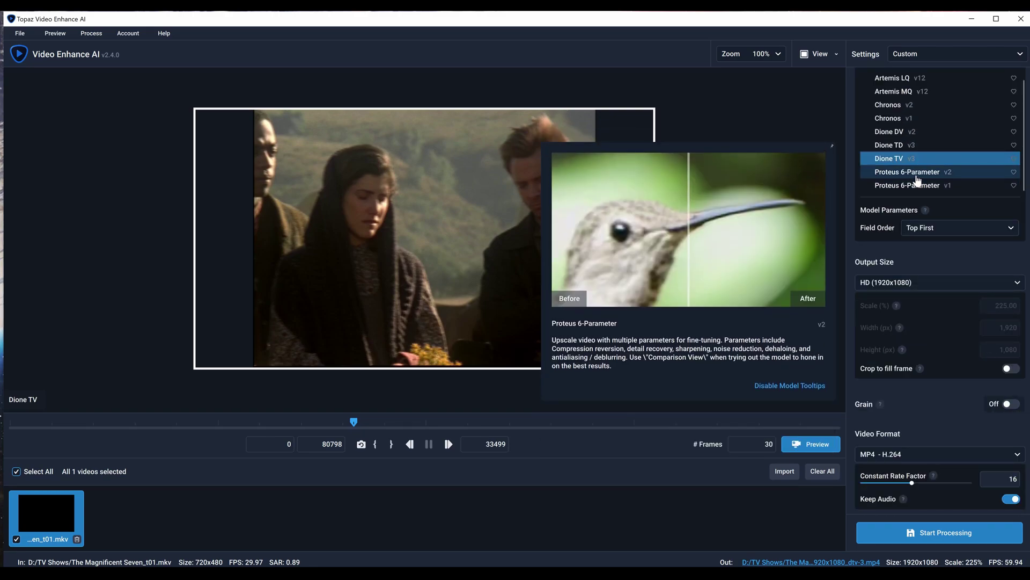
left_click(919, 180)
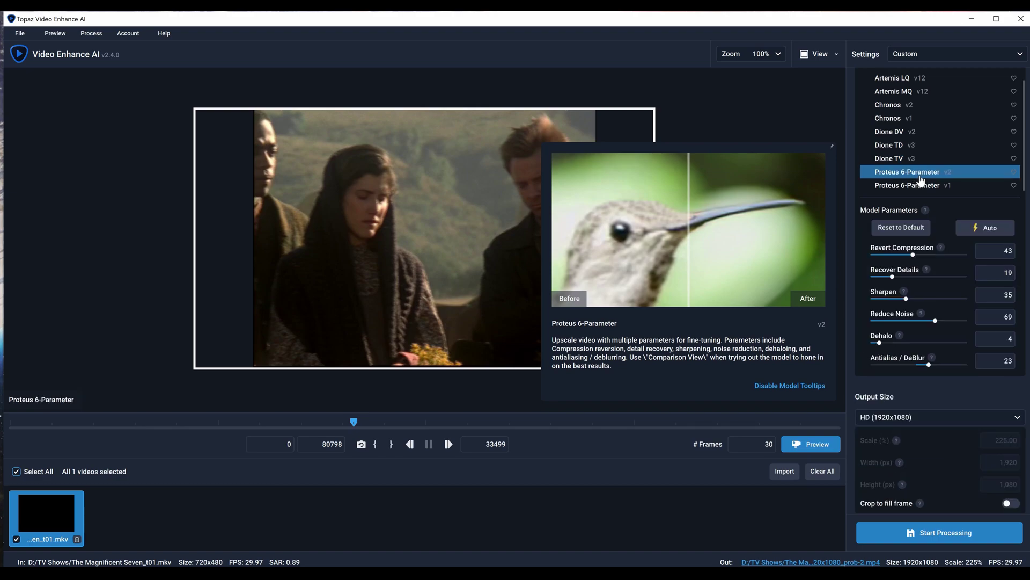
left_click(992, 229)
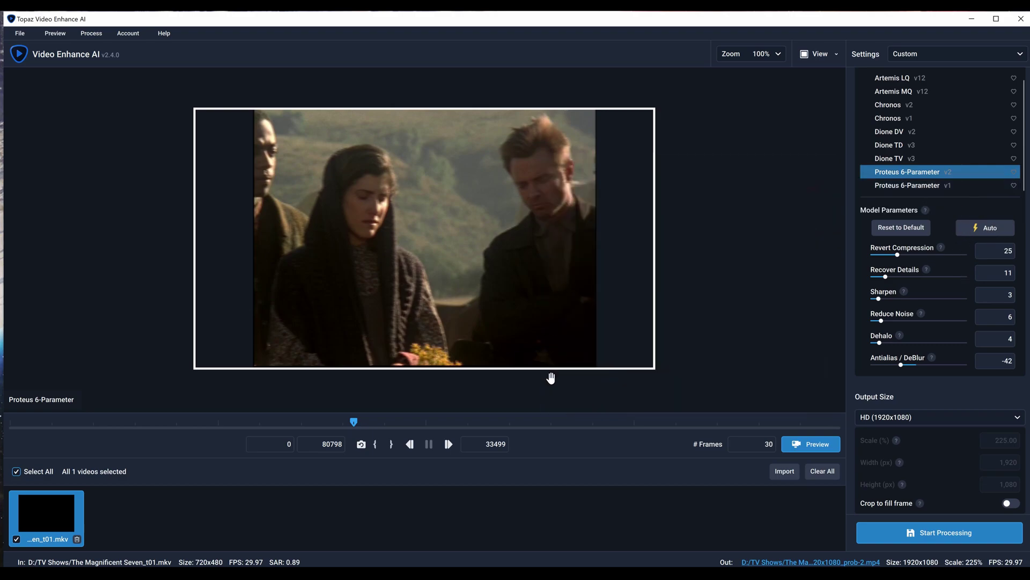
left_click(402, 428)
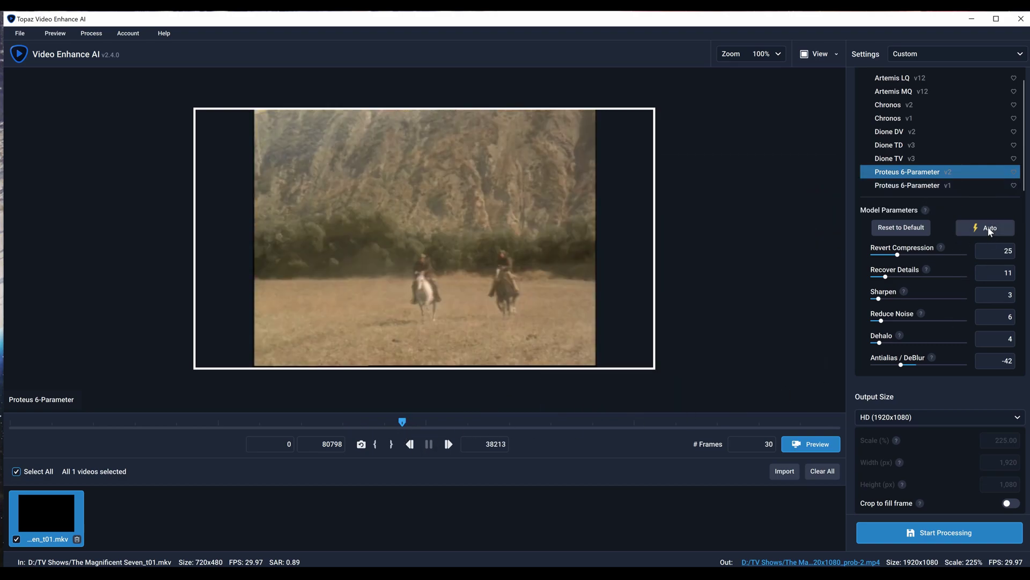
left_click(484, 428)
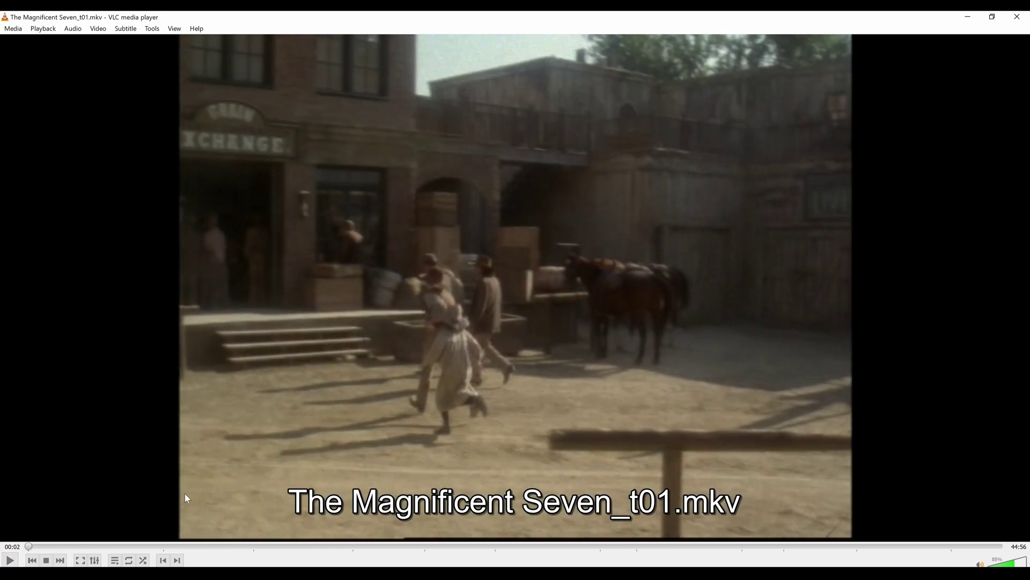
left_click(152, 29)
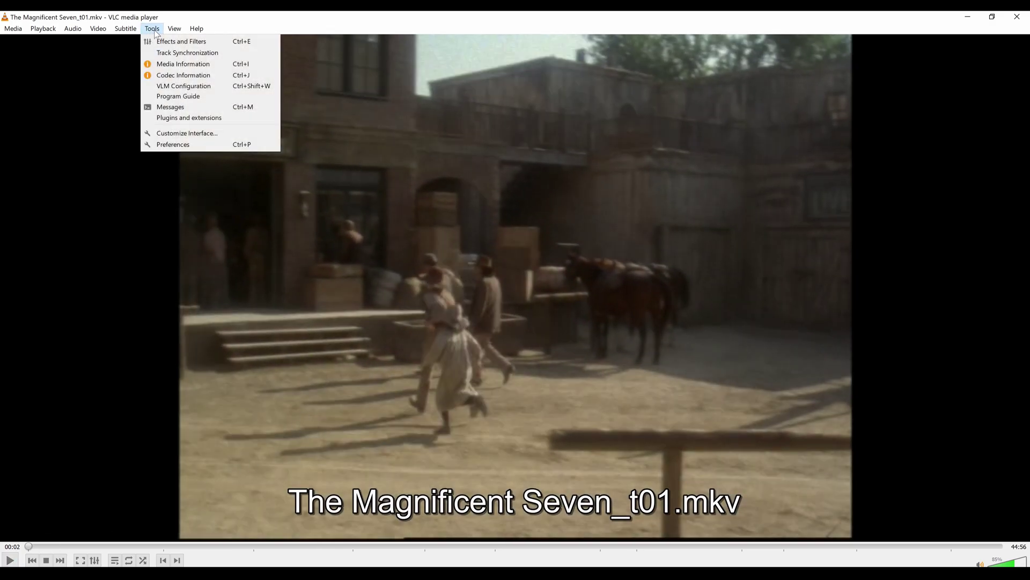
left_click(199, 77)
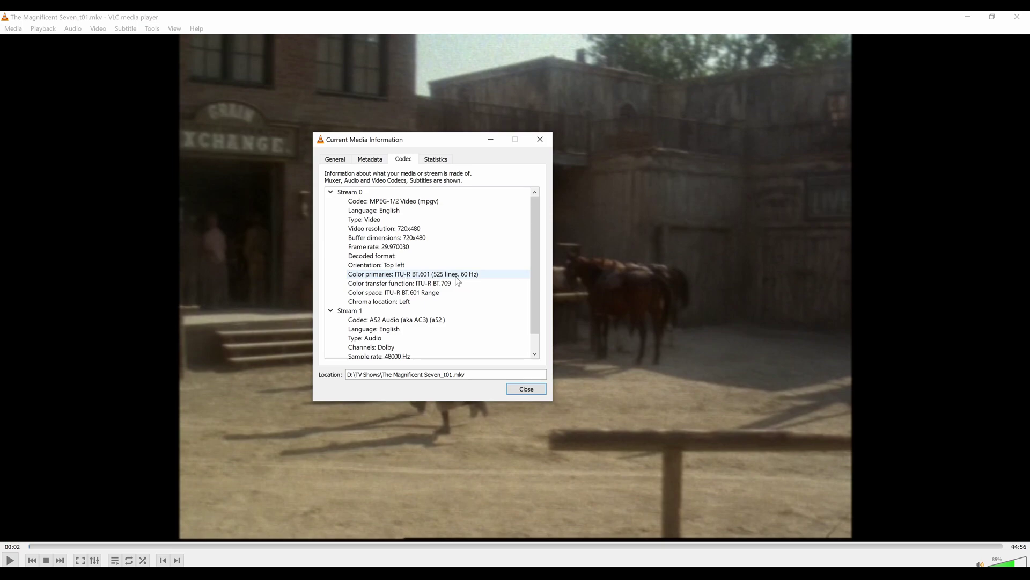
left_click(468, 277)
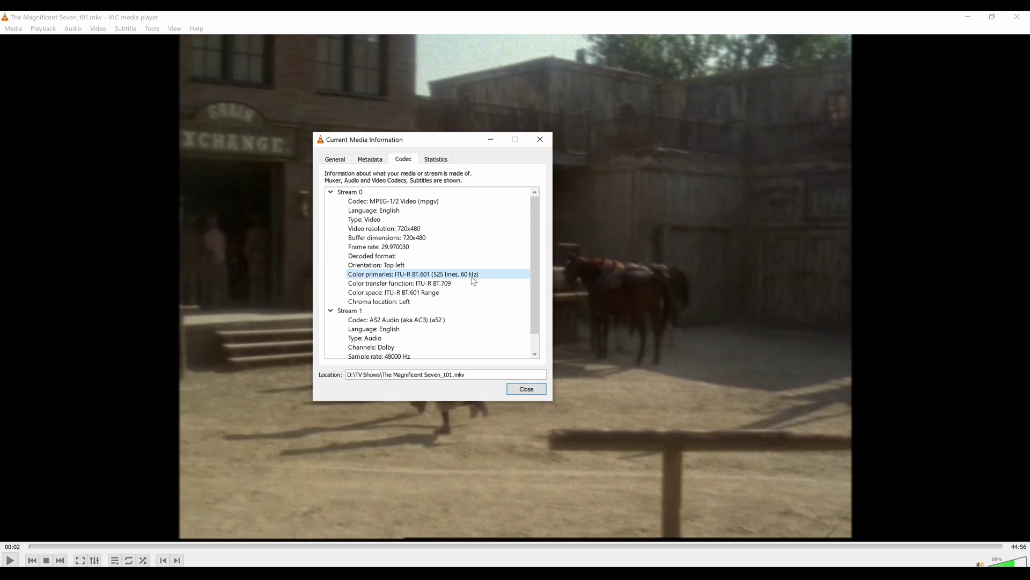
left_click(540, 139)
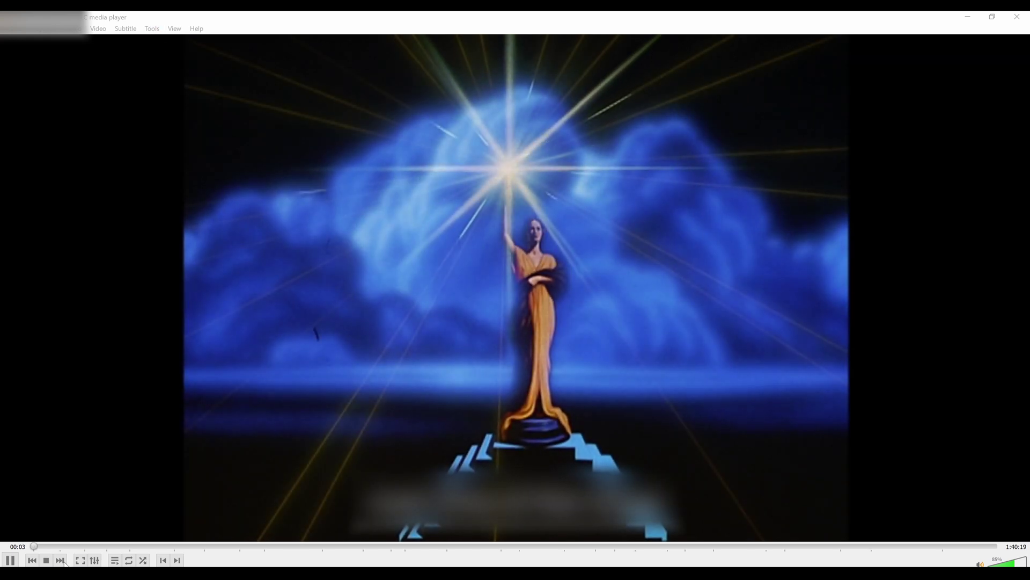
Pause the film and show its codec information, highlighting the 29.970030 fps frame rate
left_click(11, 561)
left_click(152, 28)
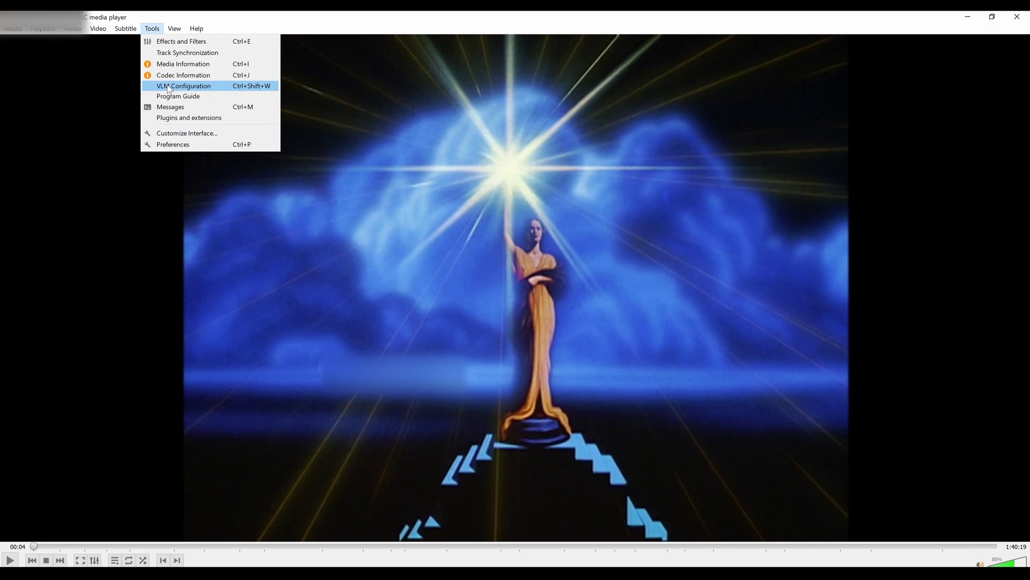
left_click(179, 79)
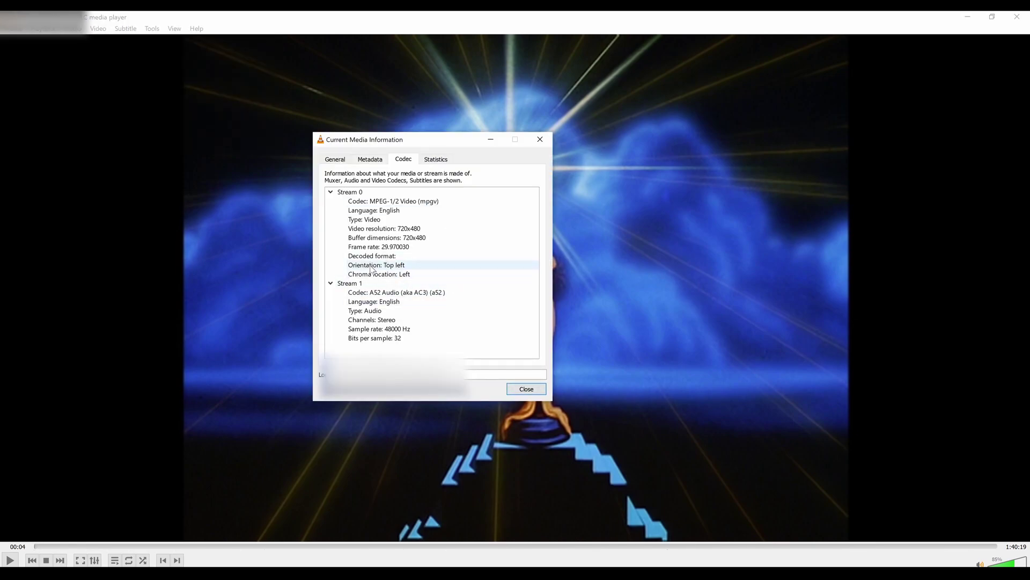
left_click(462, 247)
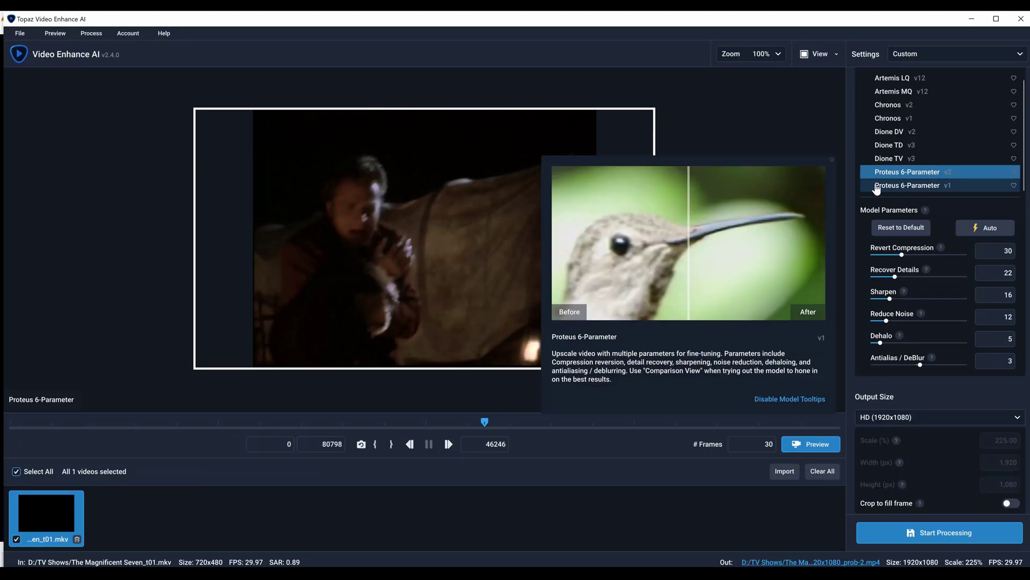
Jump to an earlier point in the episode on the timeline
mouse_move(923, 172)
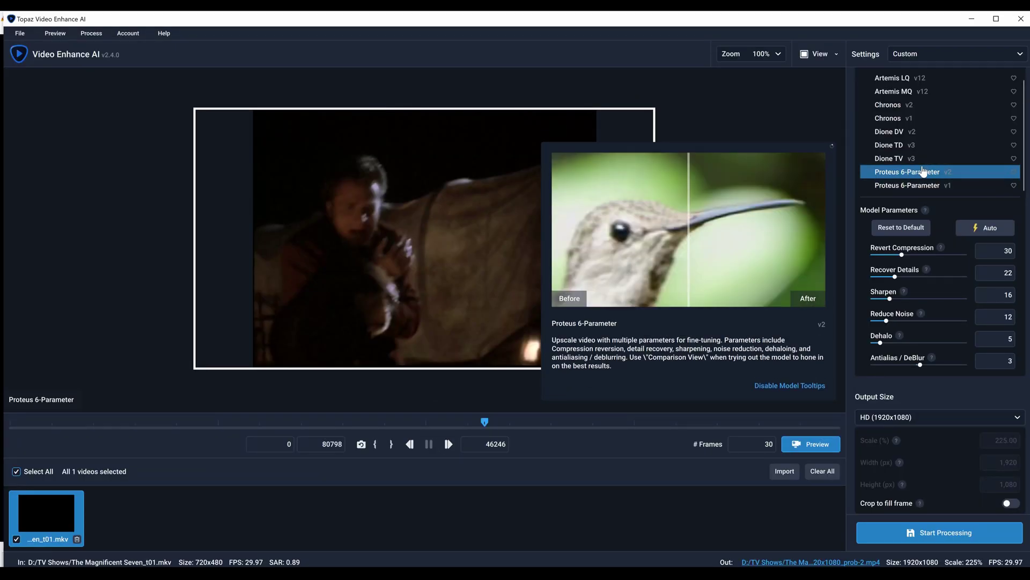
mouse_move(899, 146)
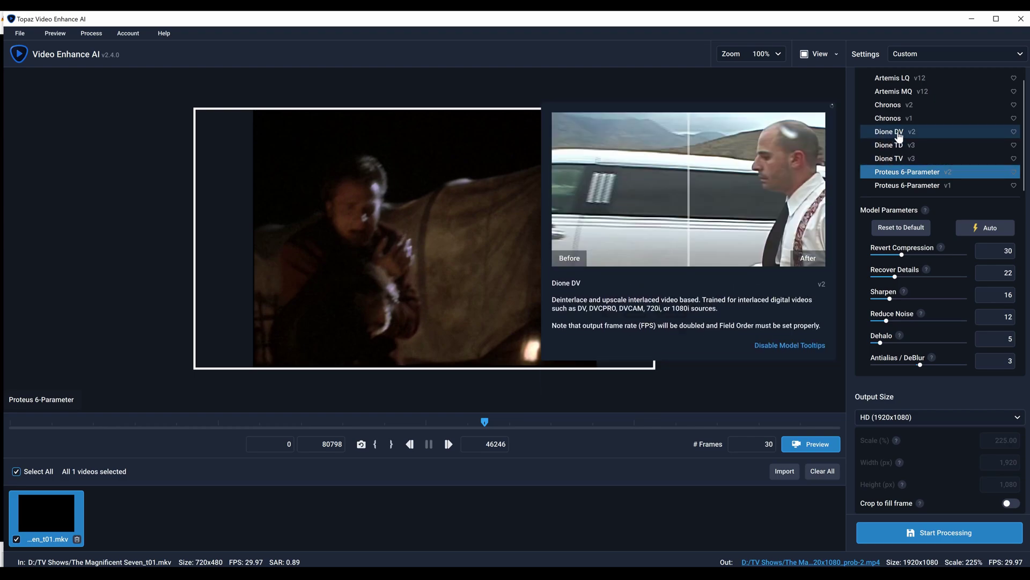
left_click(441, 427)
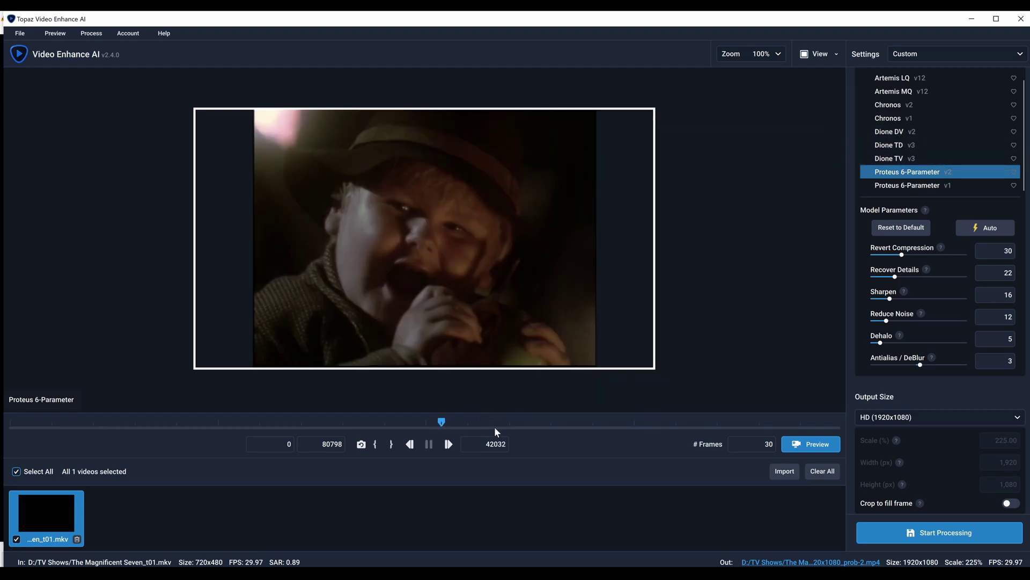
Choose Dione TV v3 with 100% (Denoise / DeBlock) output size, giving 640x480
scroll(907, 226, "up", 2)
left_click(893, 240)
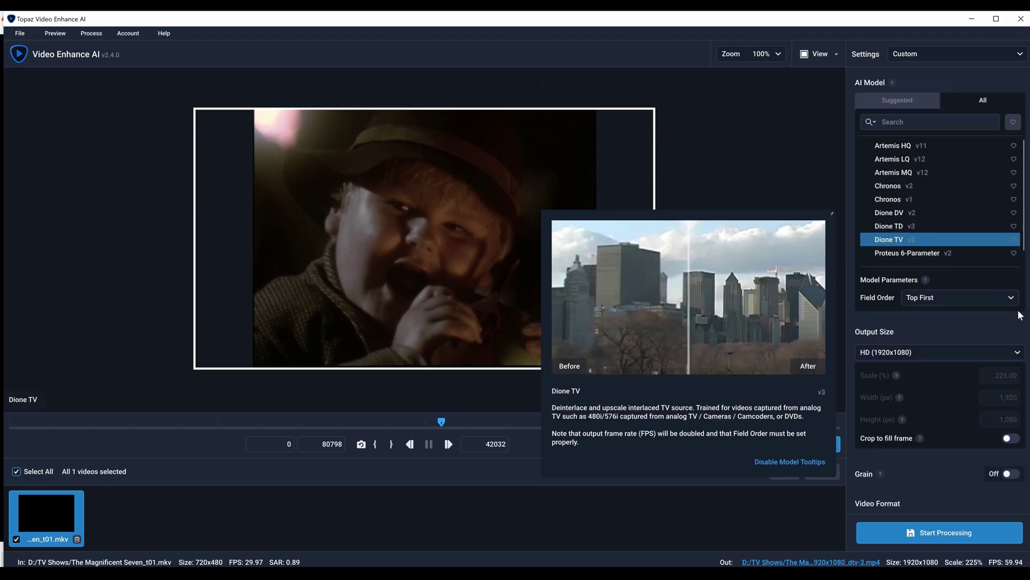
left_click(1012, 352)
left_click(944, 380)
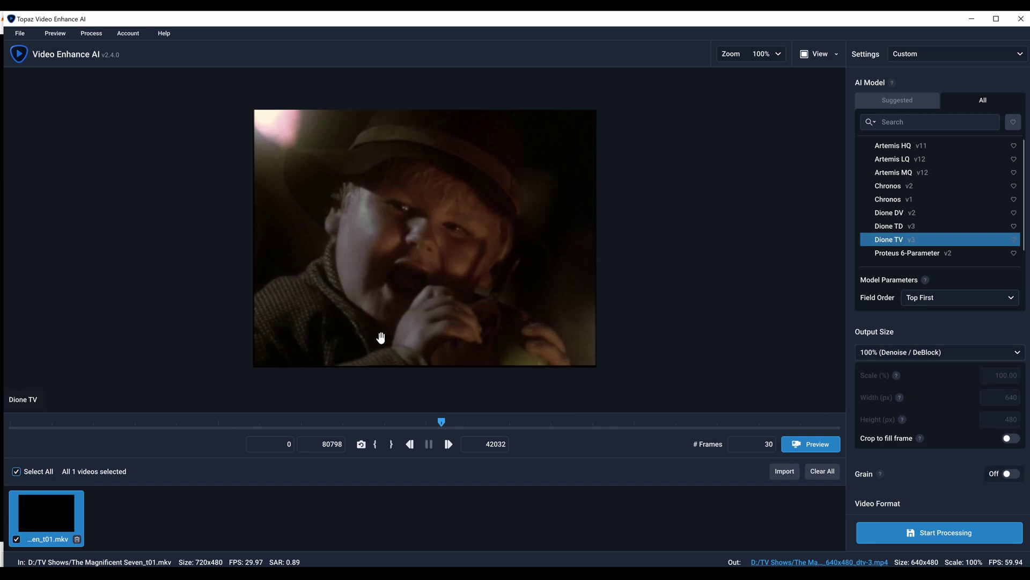
Read the Artemis model tooltips in the AI Model list, leaving Dione TV selected
mouse_move(893, 163)
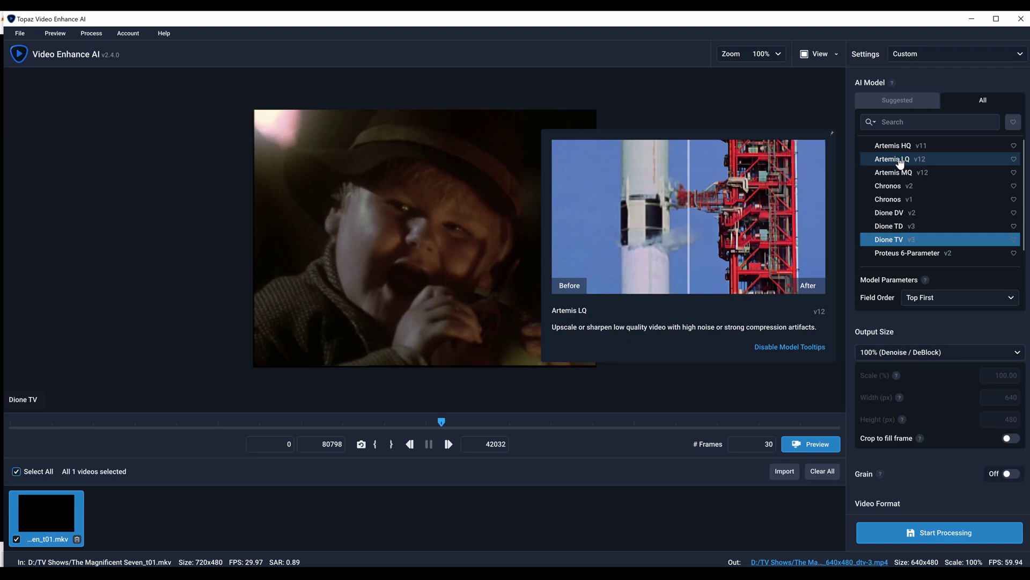
mouse_move(908, 146)
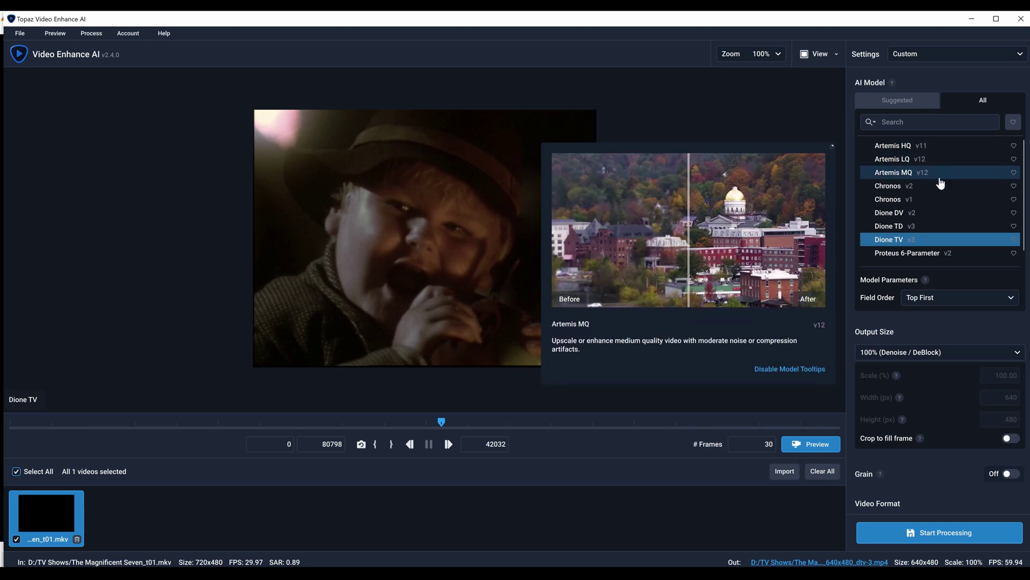
mouse_move(957, 200)
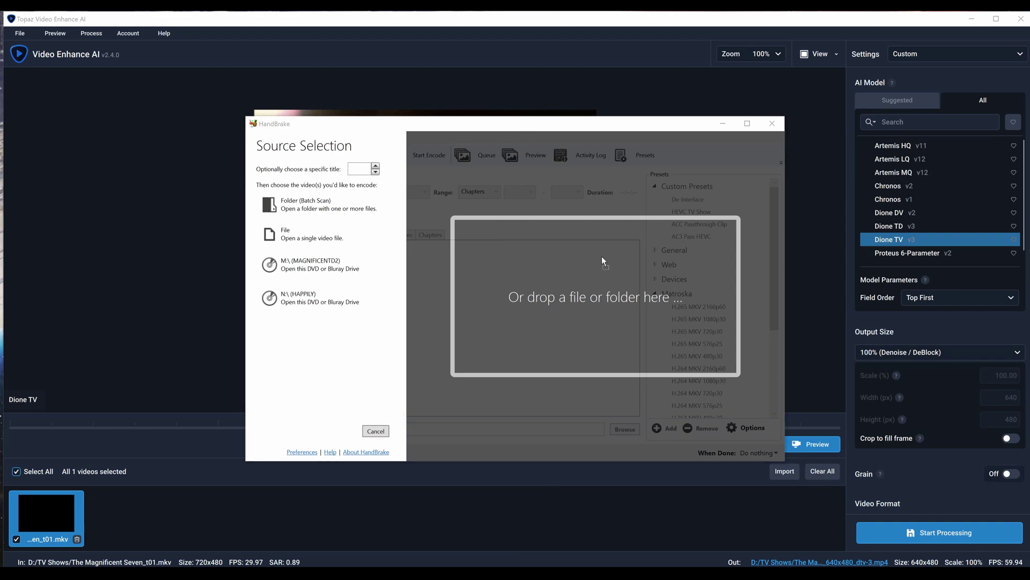
Load The Magnificent Seven episode into HandBrake and check its picture size settings
left_click_drag(576, 297, 577, 296)
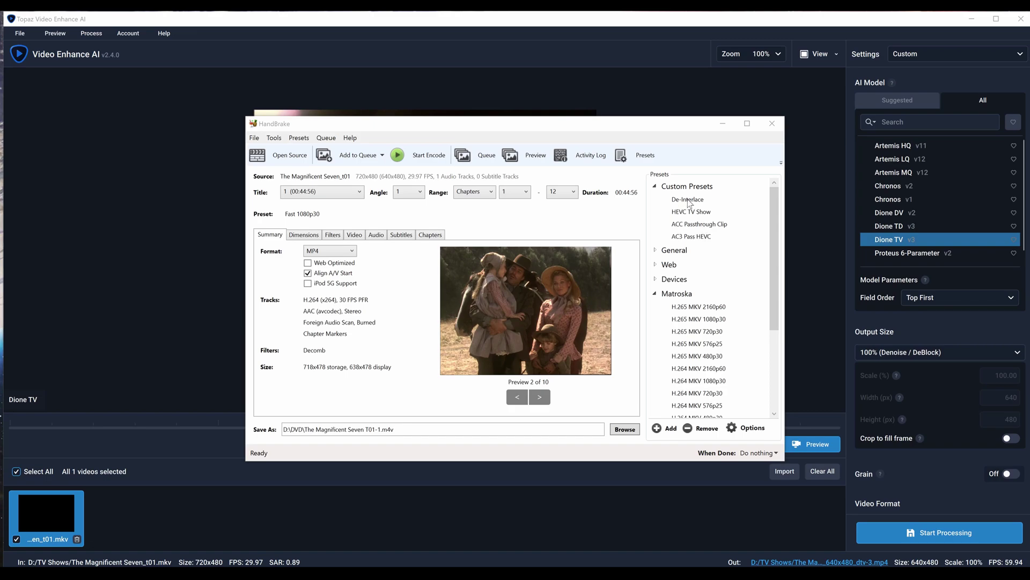
left_click(304, 236)
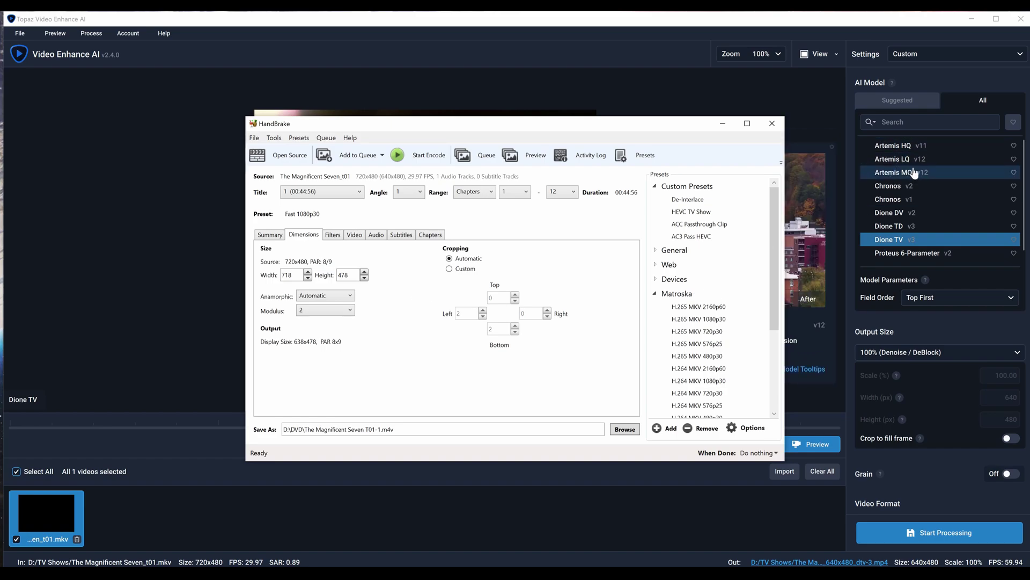
mouse_move(973, 182)
mouse_move(920, 258)
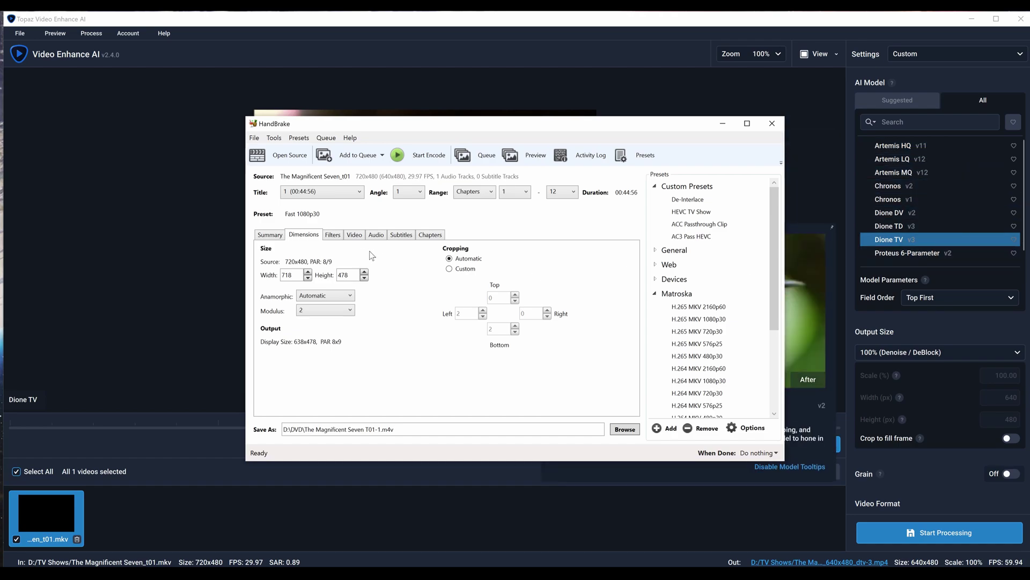
Set the filters to Detelecine Default and Deinterlace Decomb
left_click(333, 235)
left_click(344, 263)
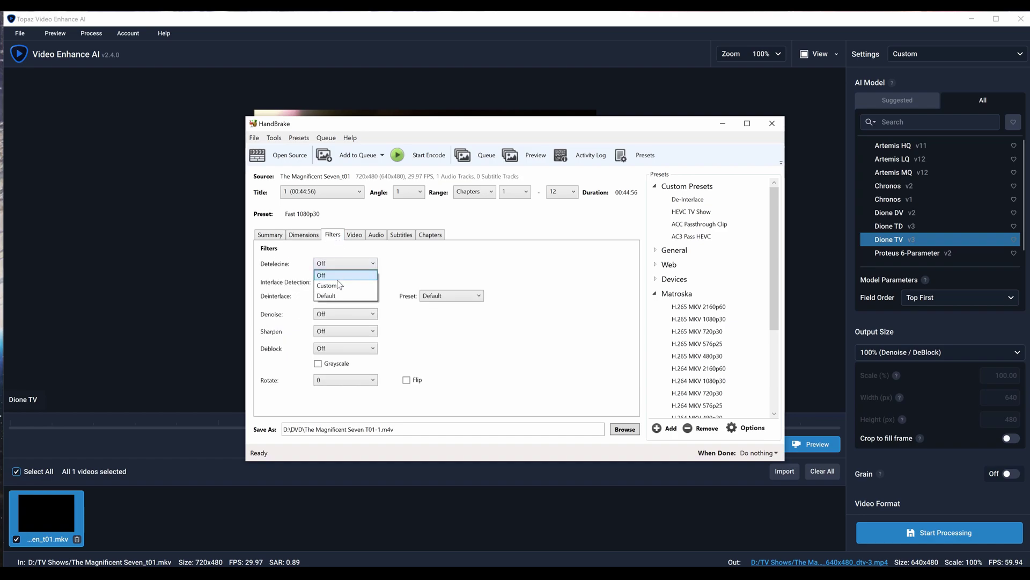
left_click(333, 295)
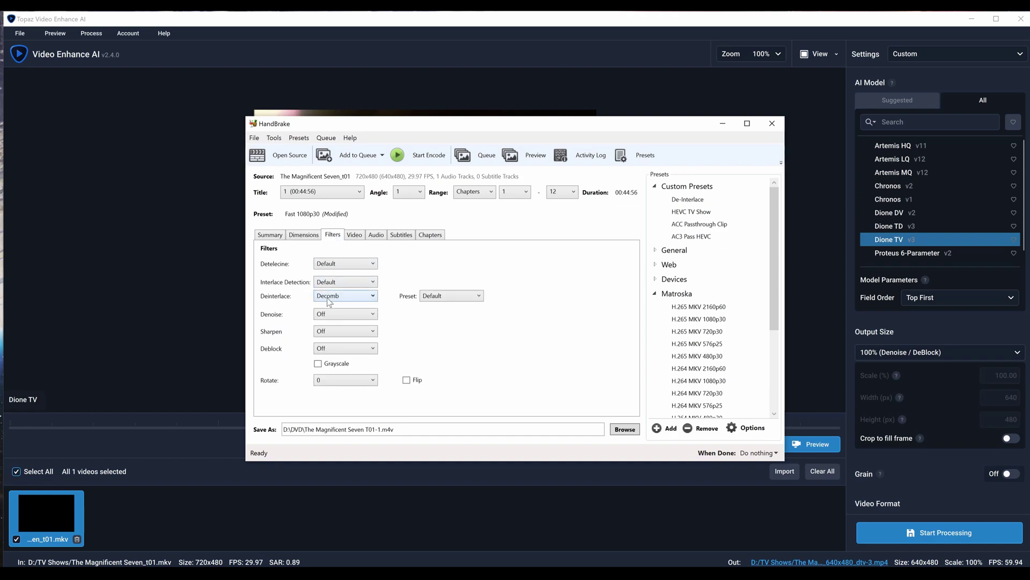
left_click(330, 299)
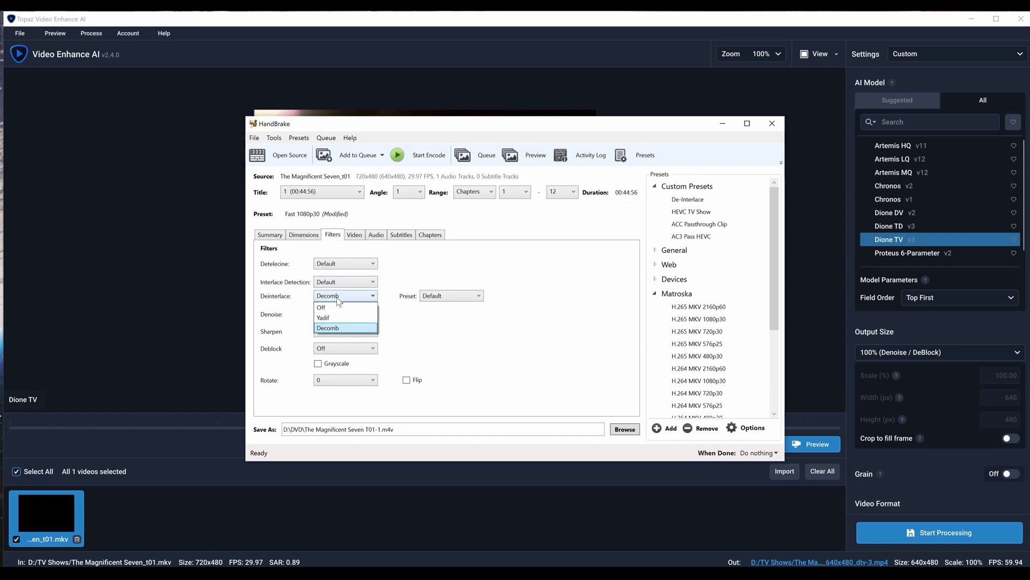
left_click(394, 299)
Encode video at 4500 kbps average bitrate with Medium preset and level 4.1
left_click(354, 234)
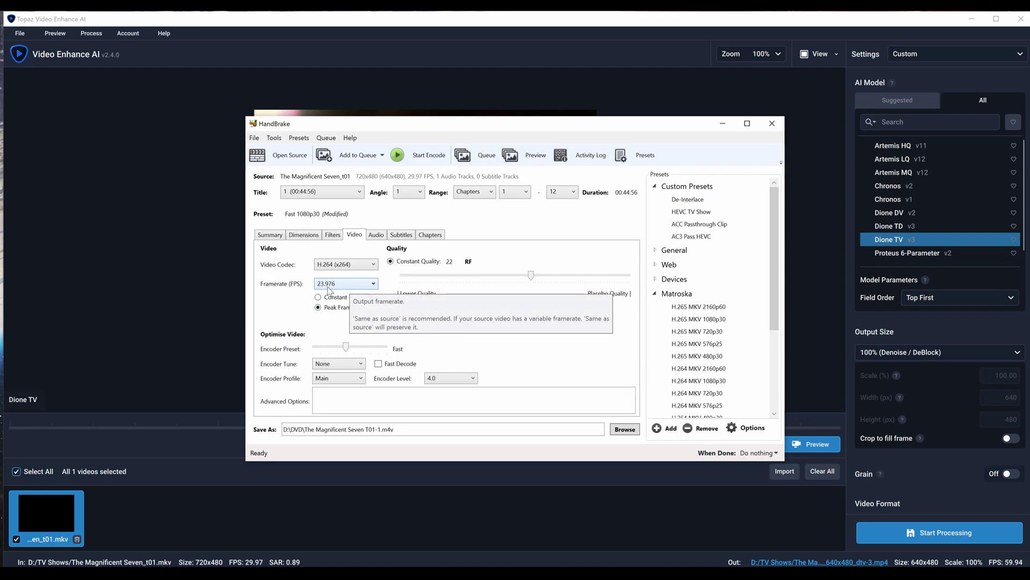
left_click(390, 309)
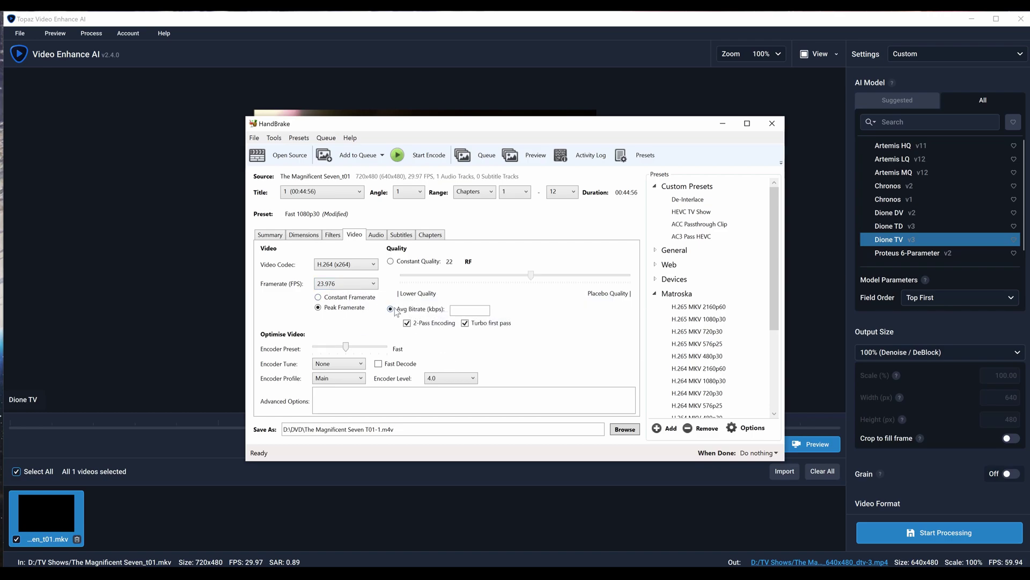
left_click(452, 311)
type("458")
left_click(357, 347)
left_click(454, 383)
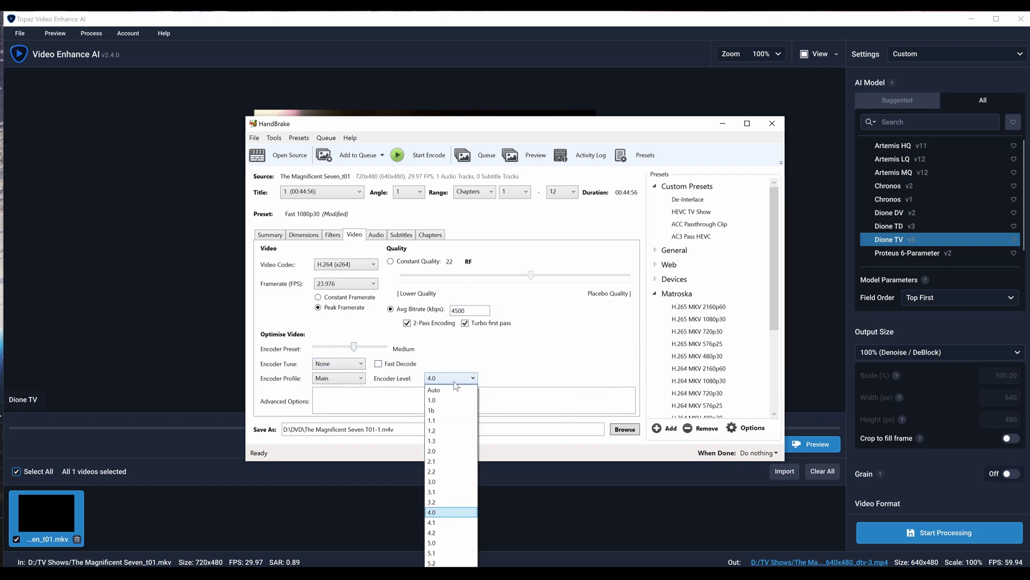
left_click(445, 471)
Set the audio track to AC3 Passthru
left_click(376, 236)
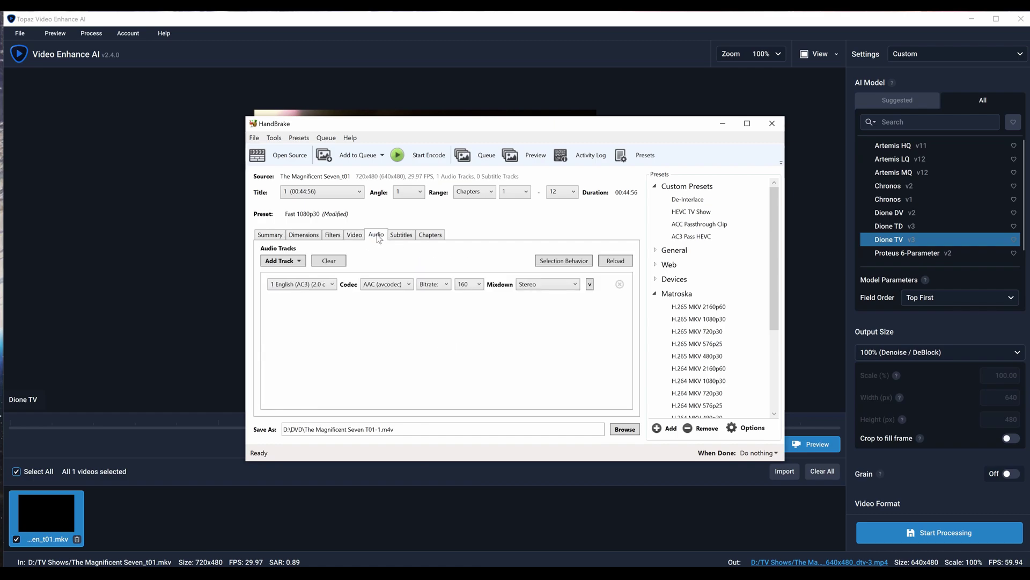
left_click(376, 287)
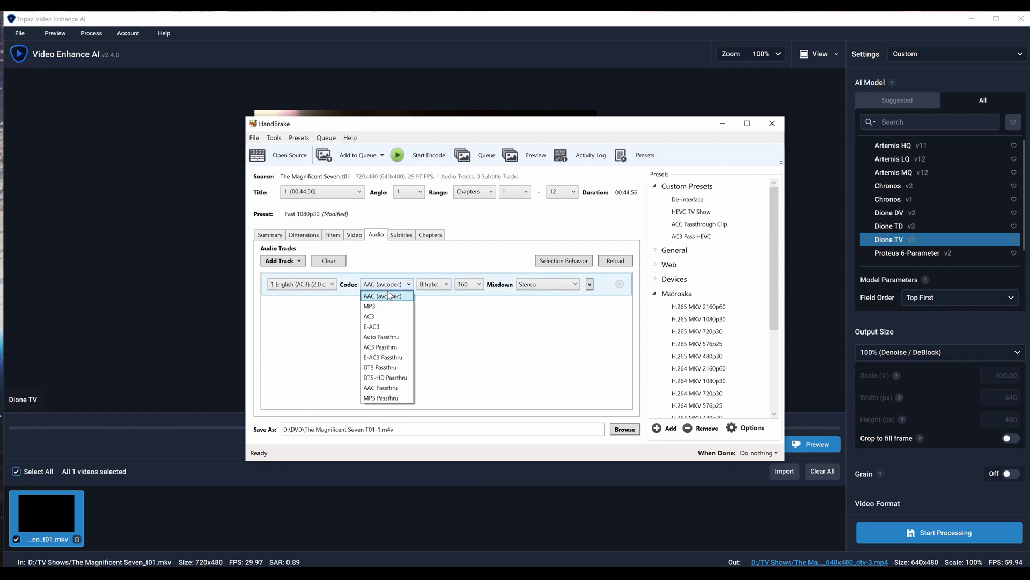
left_click(390, 352)
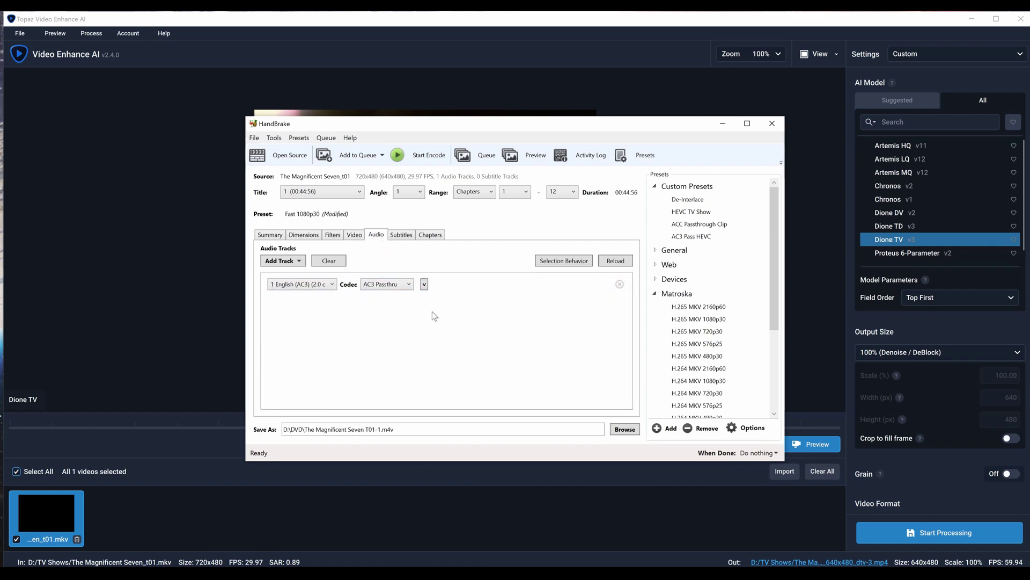
Review the subtitle and chapter settings, then start the encode
left_click(409, 237)
left_click(441, 237)
left_click(354, 234)
left_click(413, 156)
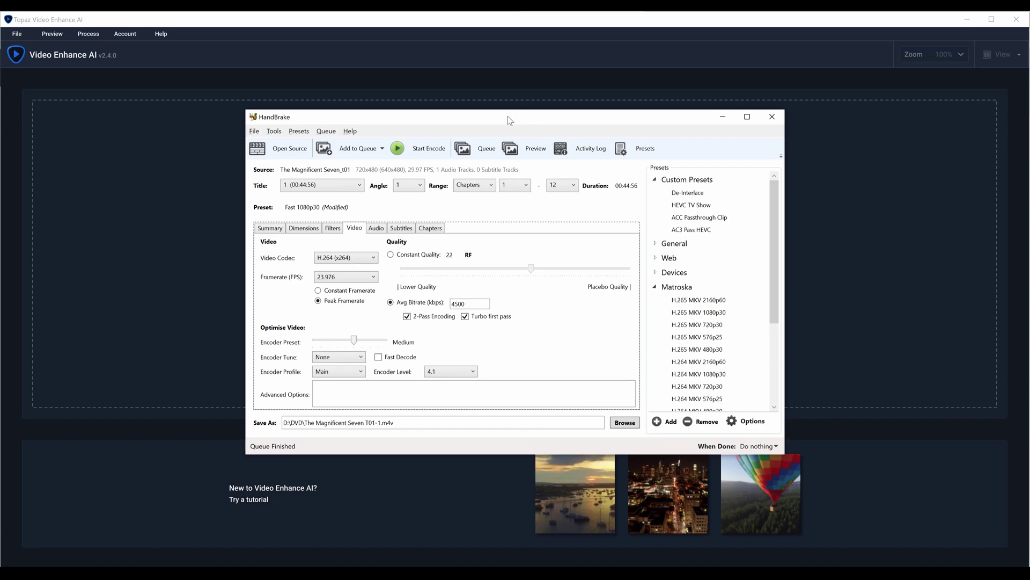
Import the encoded The Magnificent Seven T01-1.m4v into Topaz and jump ahead through the episode
left_click(525, 34)
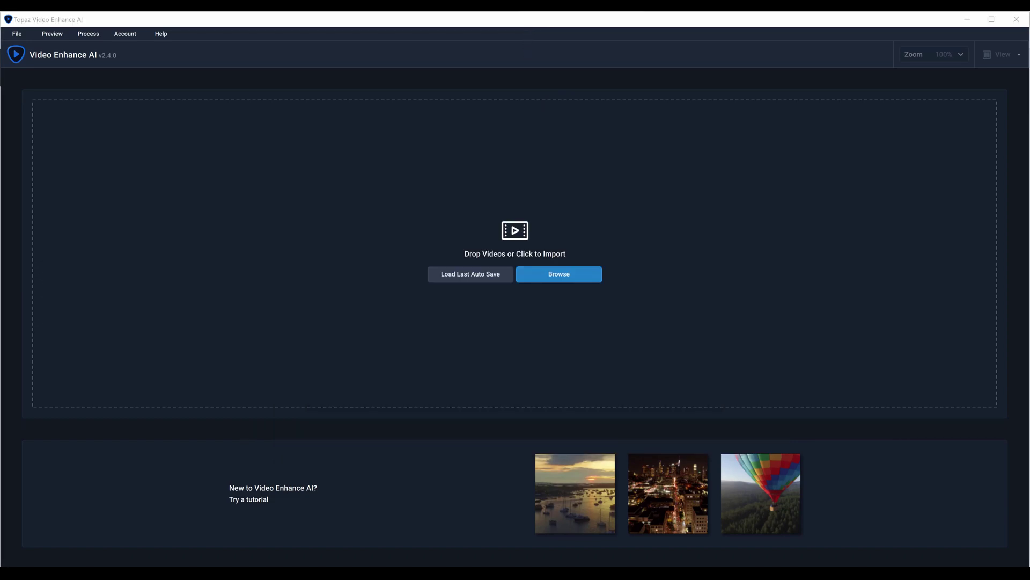
left_click_drag(523, 176, 485, 173)
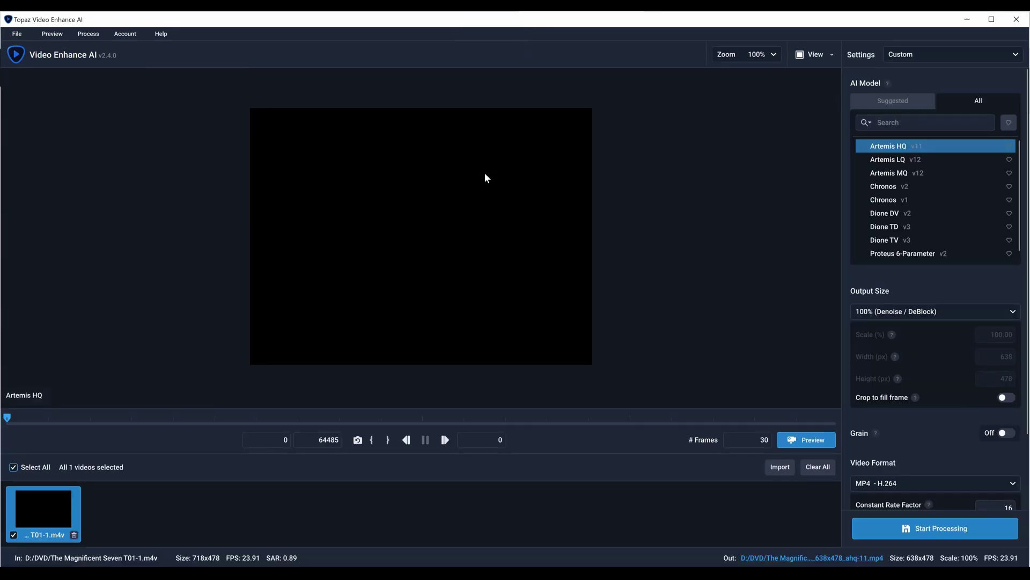
left_click(292, 421)
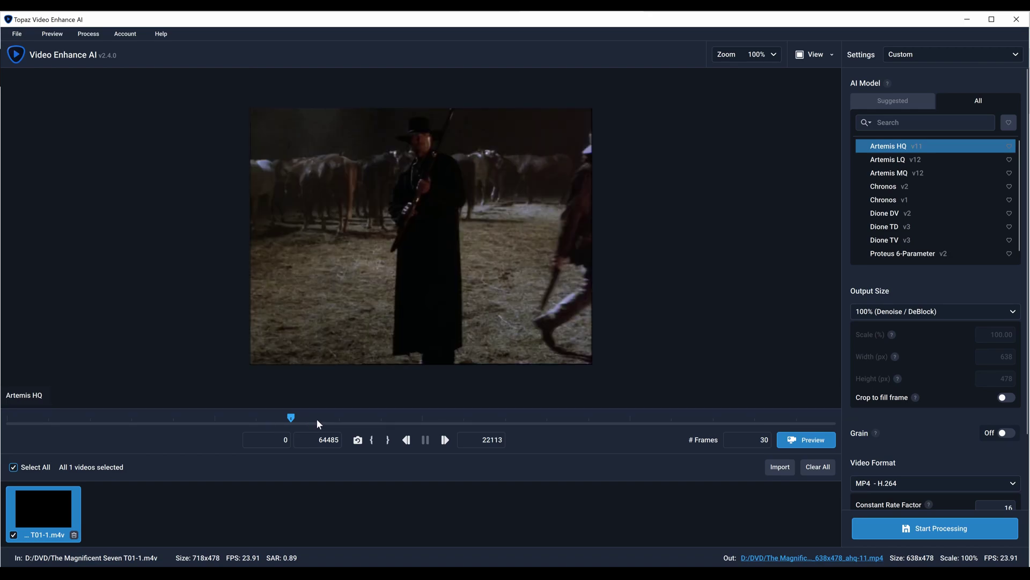
left_click(317, 419)
left_click(361, 420)
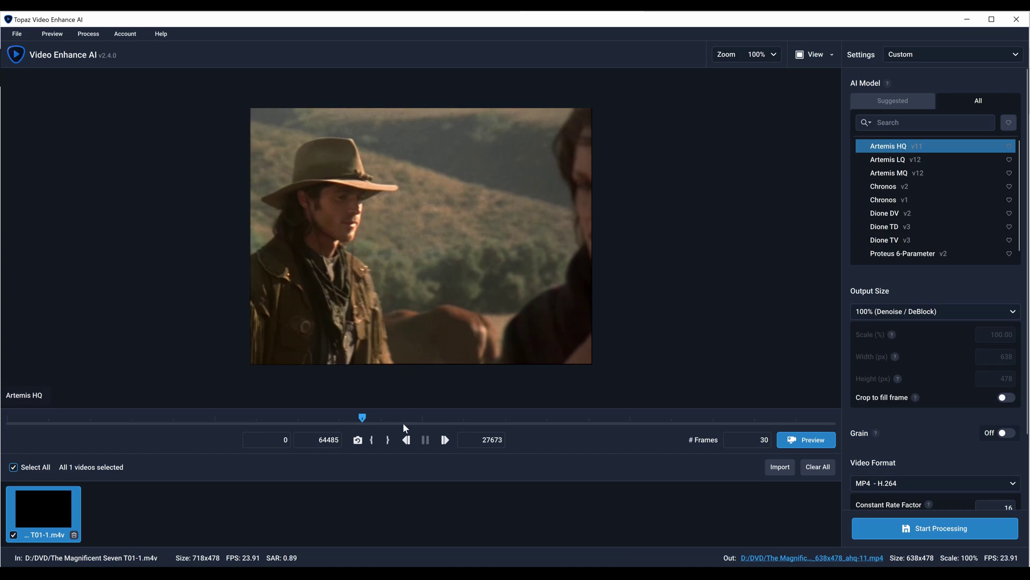
Scrub further into the episode and set the output size to HD 1920x1080
mouse_move(907, 152)
left_click_drag(394, 418, 453, 420)
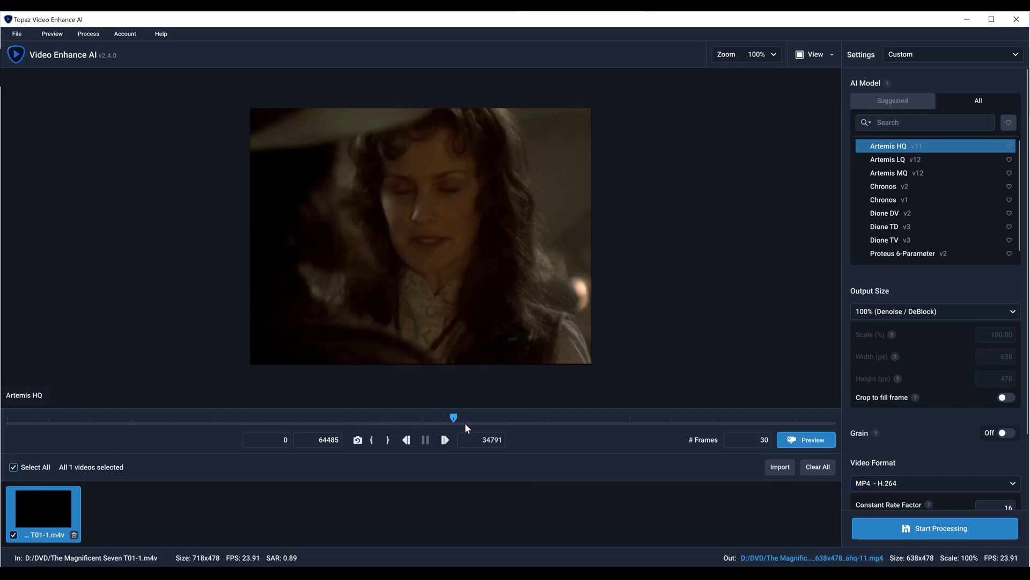
left_click_drag(465, 423, 621, 429)
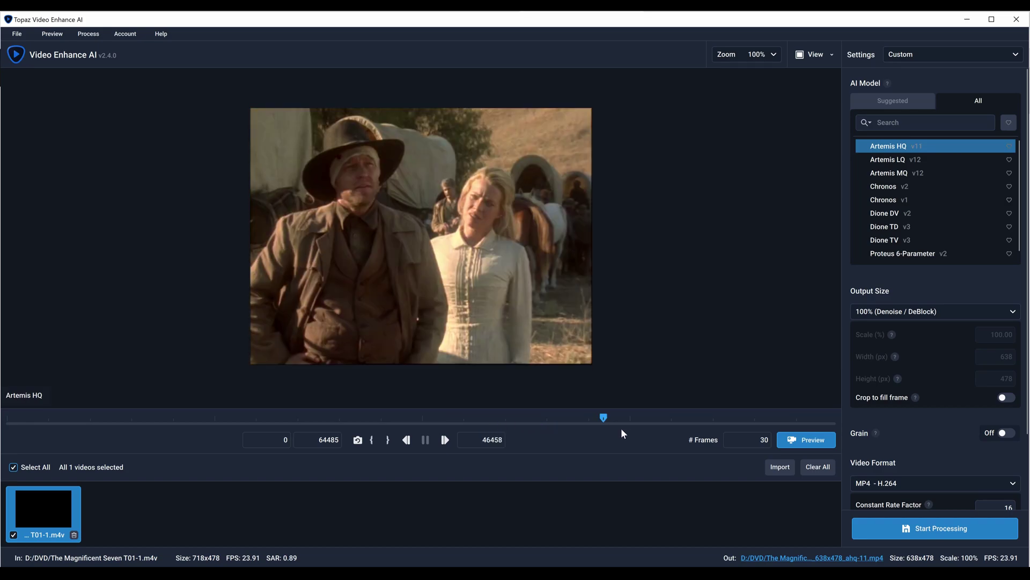
scroll(913, 311, "down", 3)
mouse_move(904, 177)
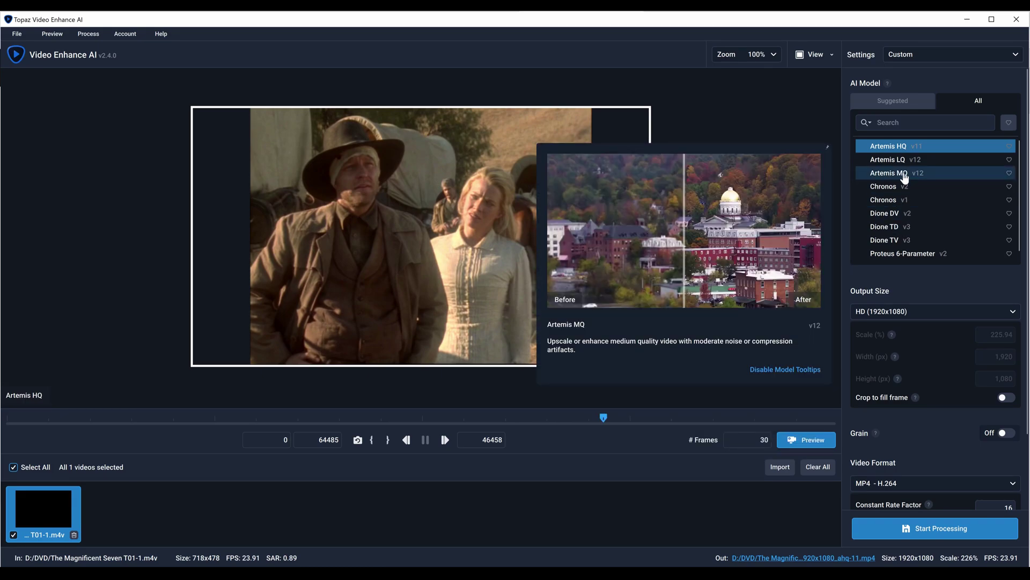
Switch to Artemis LQ and render a paused side-by-side preview at a slightly later frame
left_click(904, 161)
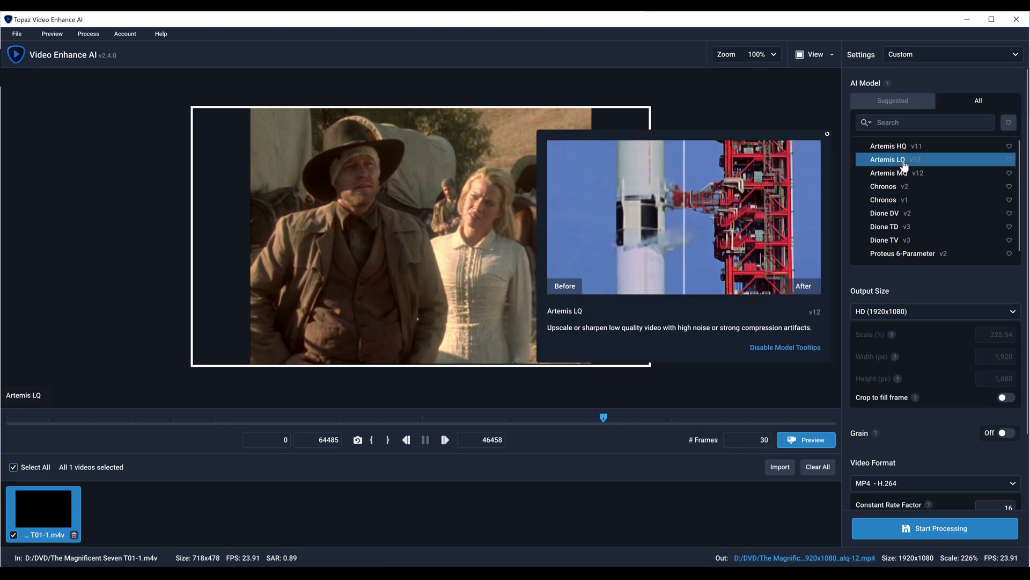
left_click(604, 420)
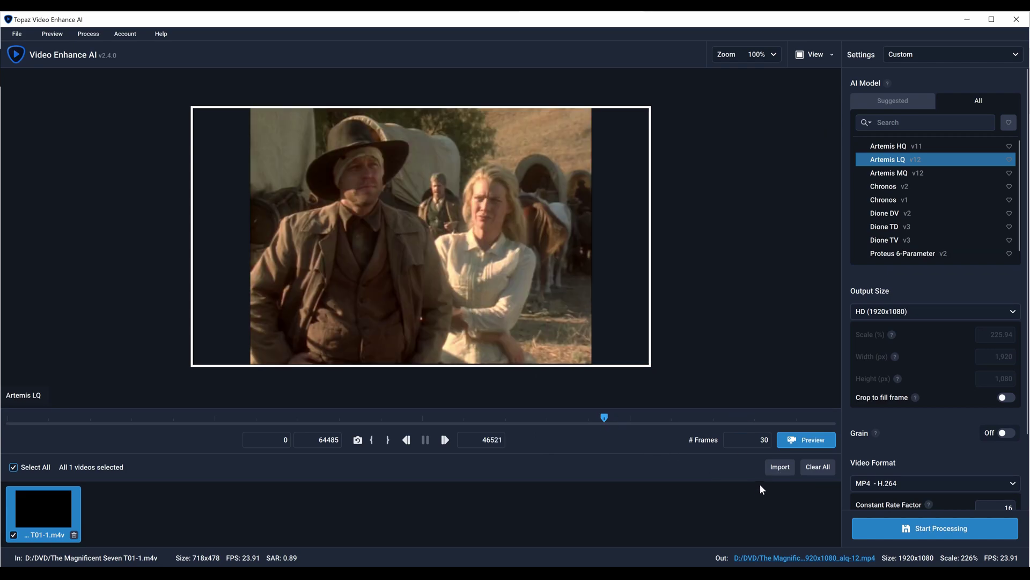
left_click(804, 443)
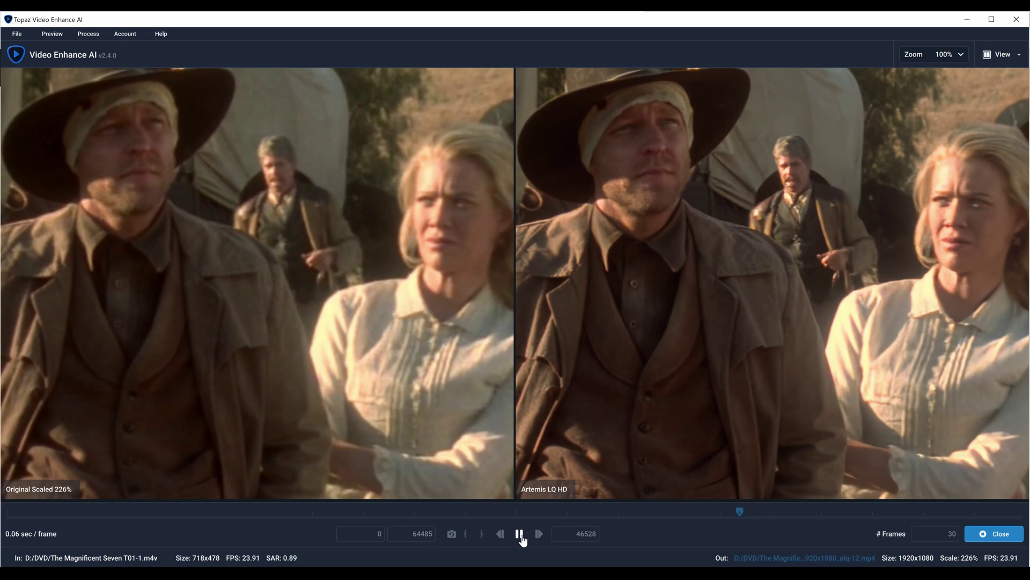
left_click(522, 536)
Zoom the comparison to 50% and step forward five frames
left_click(52, 34)
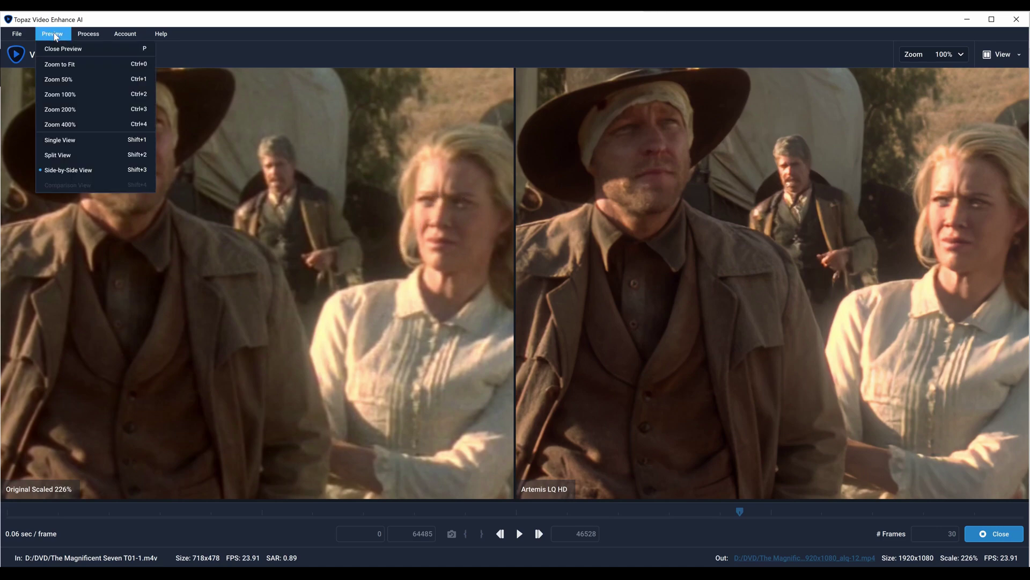
left_click(65, 80)
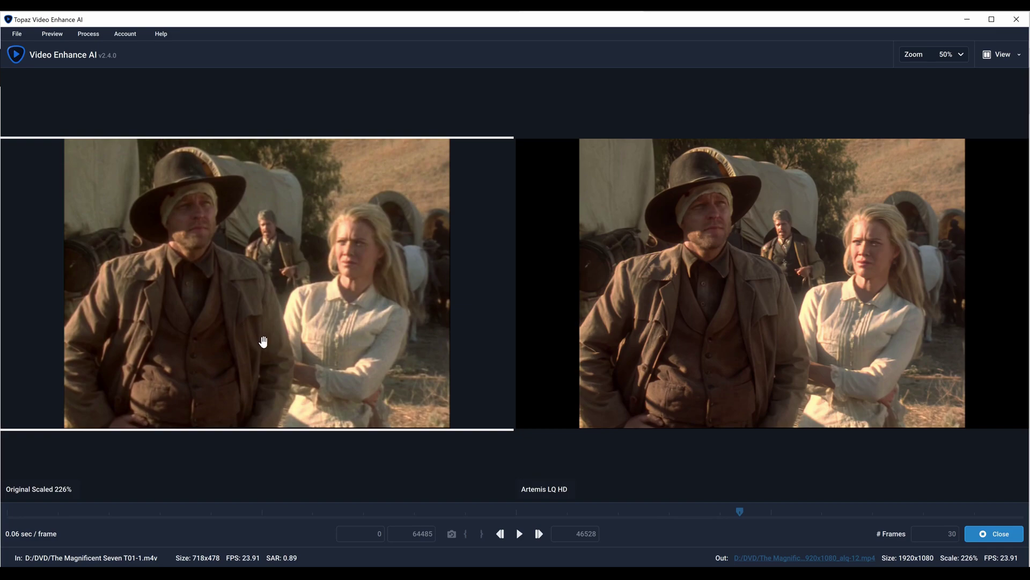
left_click(539, 533)
left_click(539, 534)
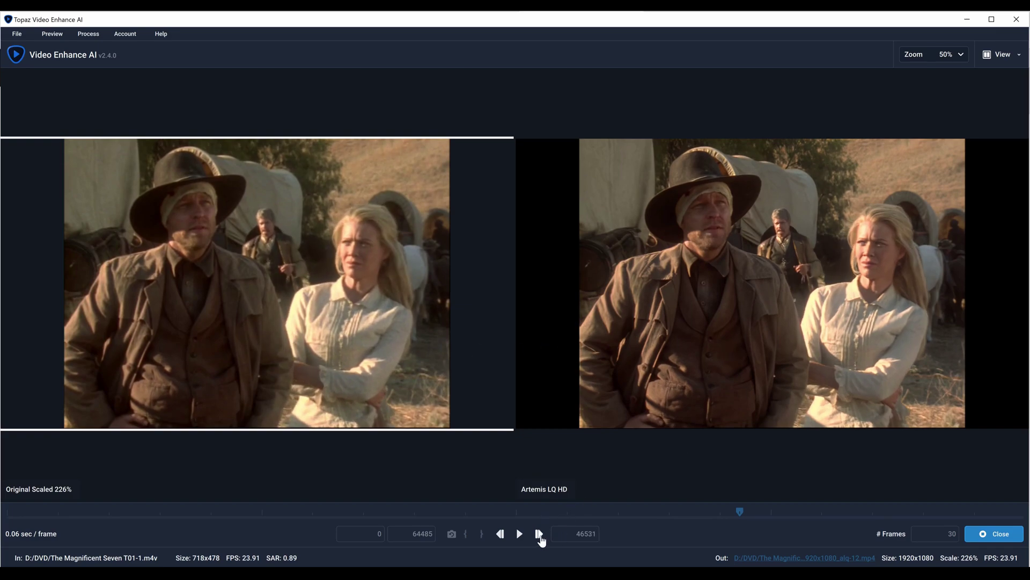
left_click(539, 533)
left_click(539, 533)
left_click(539, 533)
left_click(539, 534)
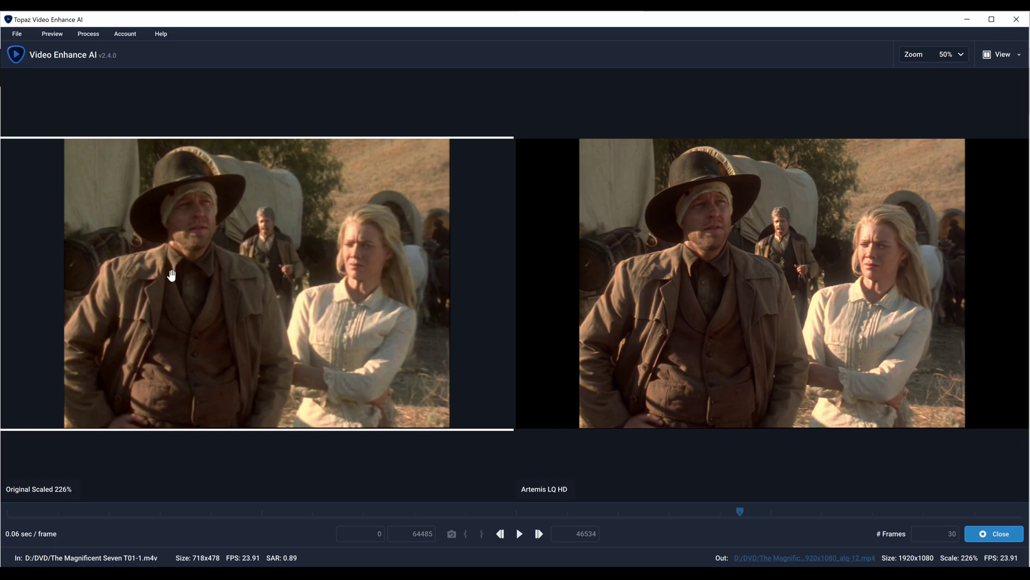
left_click(539, 534)
left_click(540, 534)
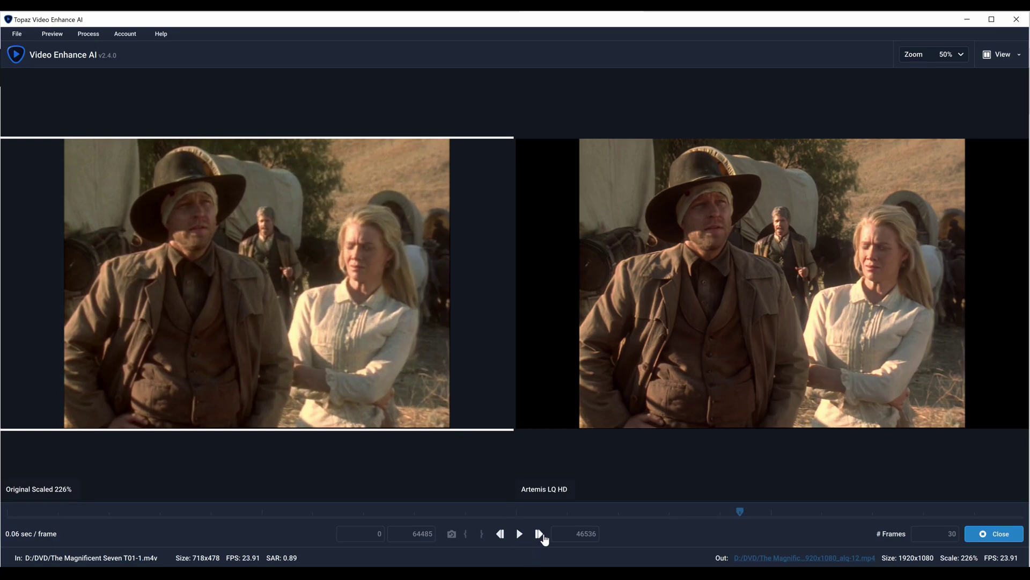
left_click(540, 533)
left_click(539, 533)
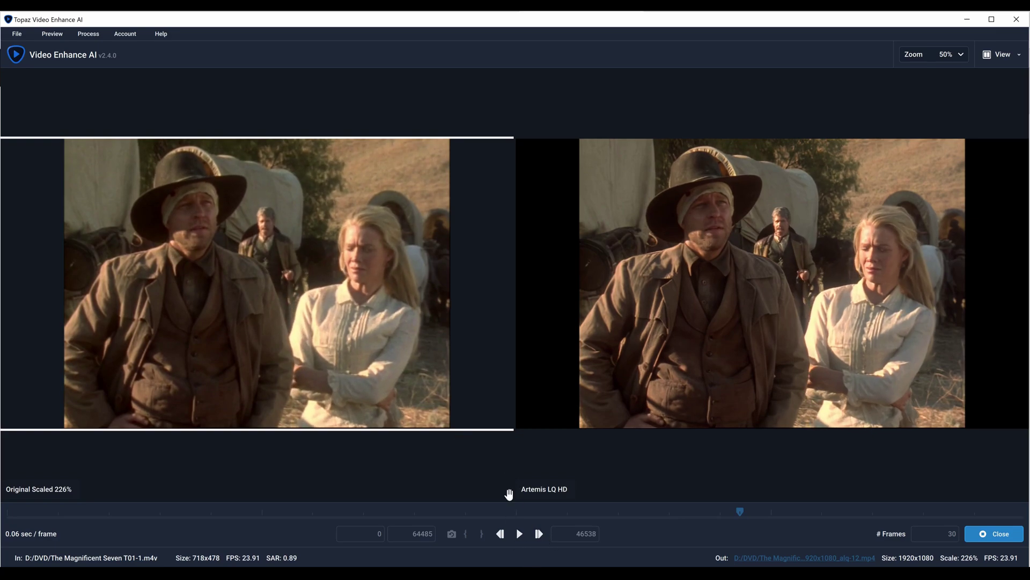
View both panes at 100% zoom, step through nine more frames, then close the comparison
left_click(52, 33)
left_click(72, 98)
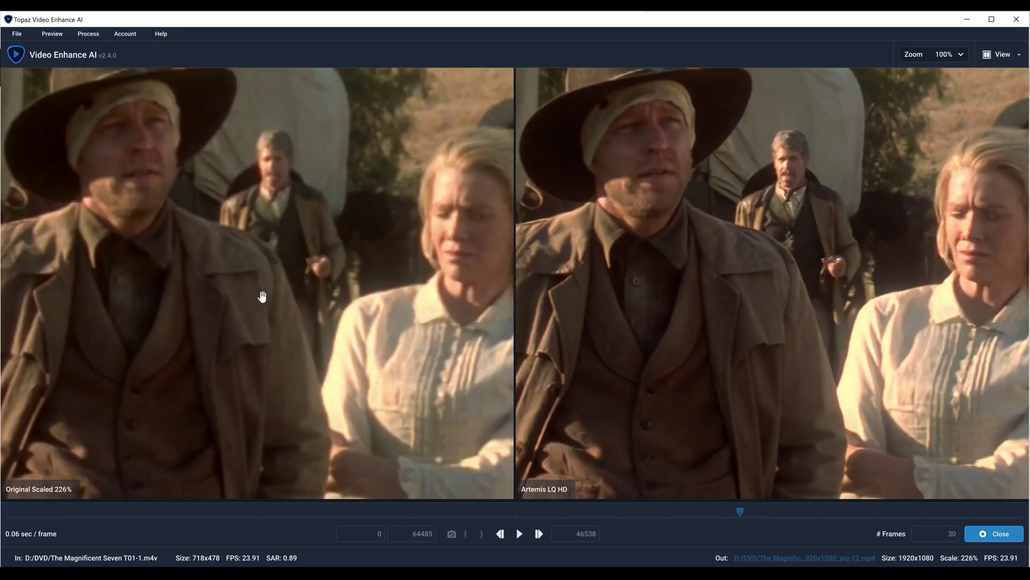
left_click(540, 536)
left_click(539, 536)
left_click(540, 535)
left_click(539, 534)
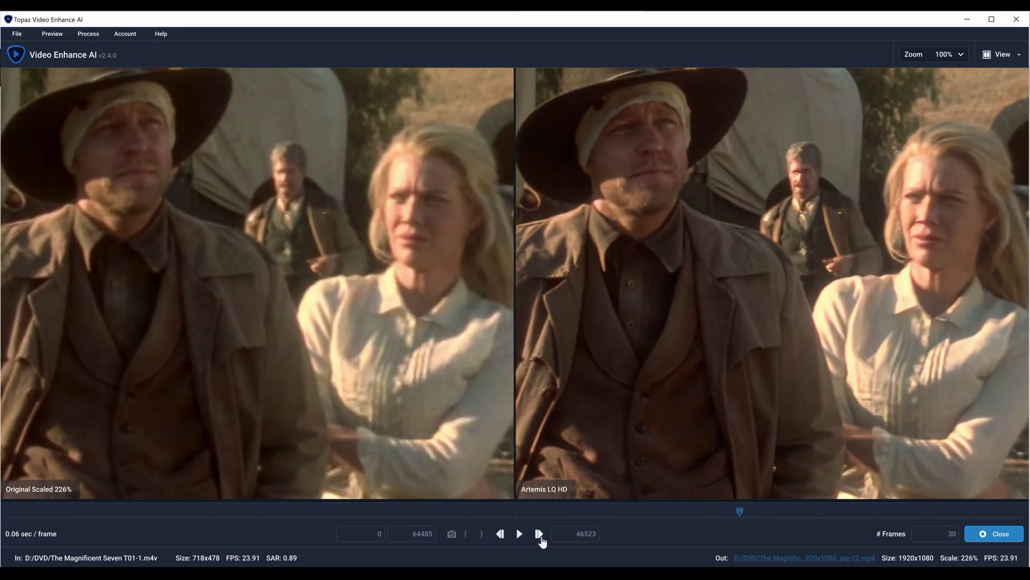
left_click(540, 535)
left_click(540, 535)
left_click(540, 535)
left_click(540, 534)
left_click(540, 535)
left_click(539, 534)
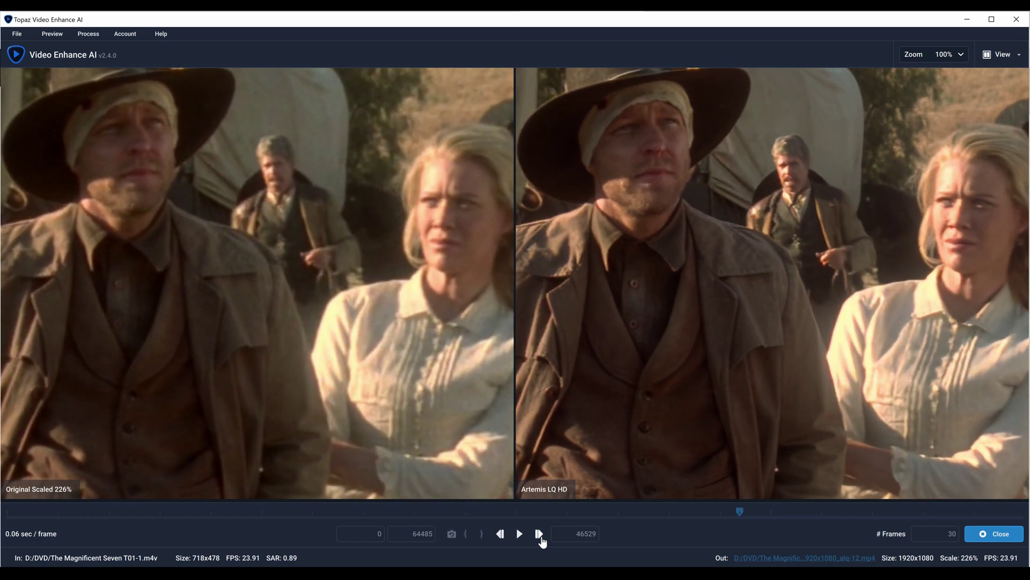
left_click(540, 535)
left_click(540, 534)
left_click(539, 534)
left_click(540, 534)
left_click(539, 535)
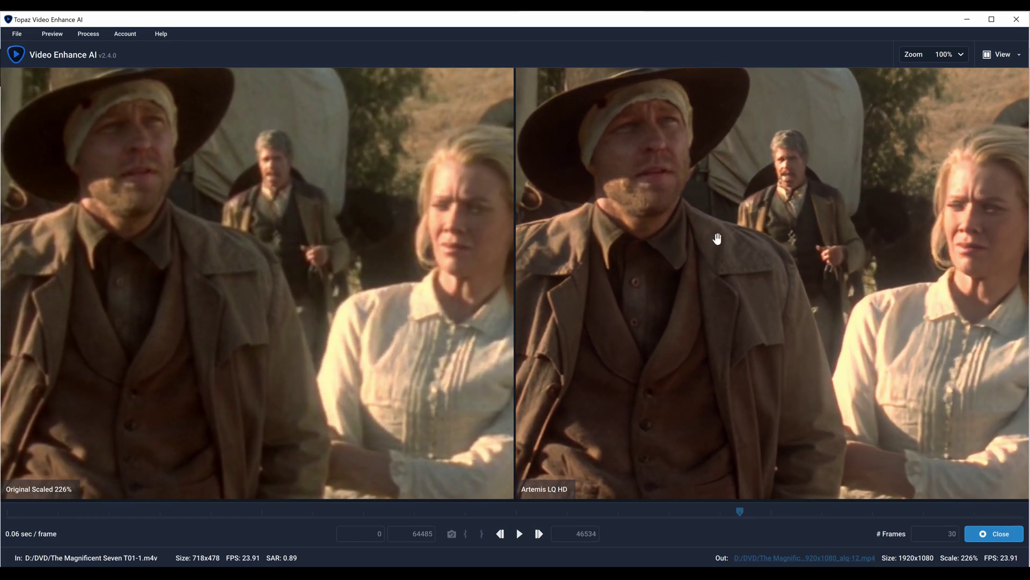
left_click(988, 532)
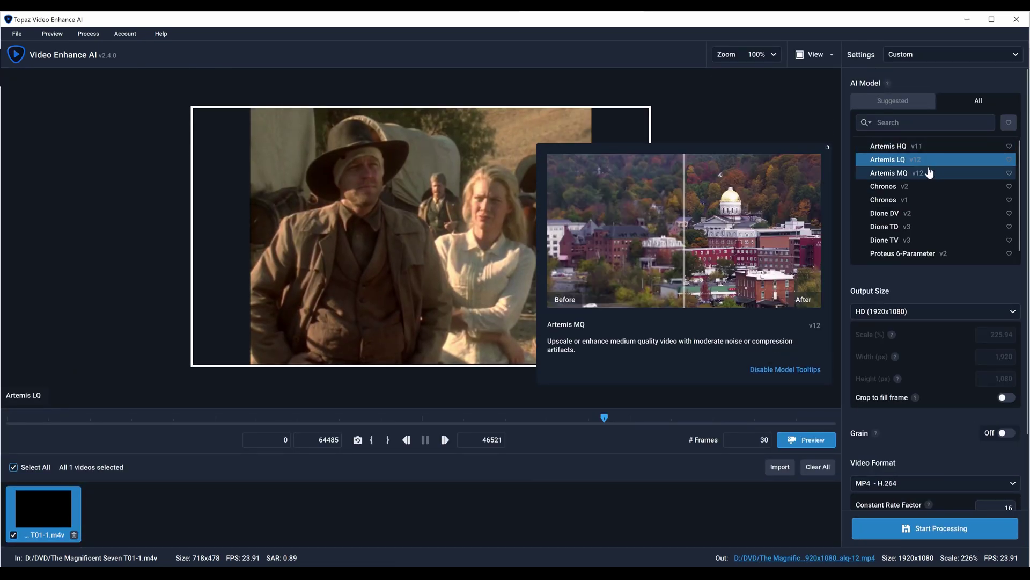
Preview the Artemis MQ model against the original, then close the comparison
left_click(926, 174)
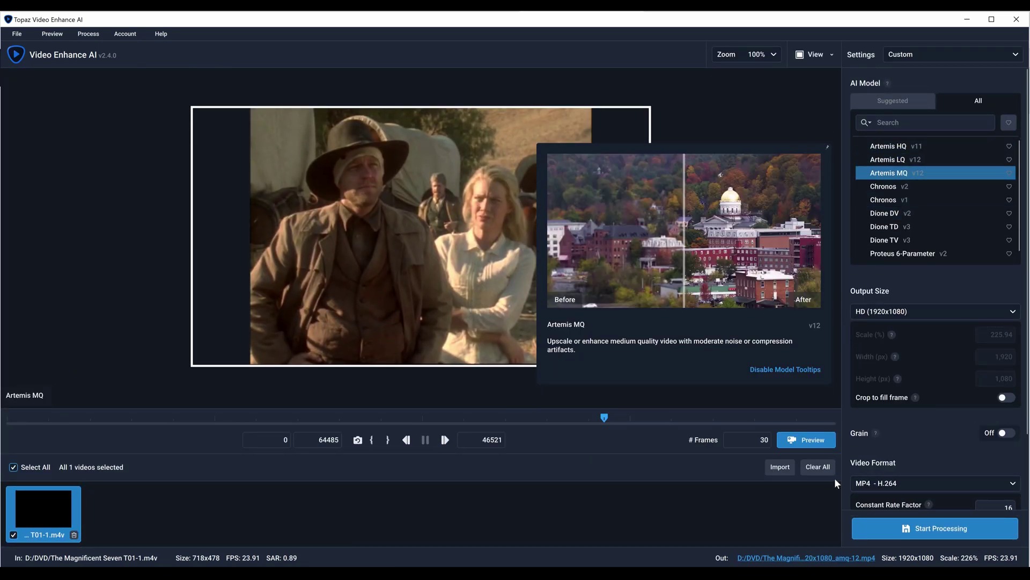
left_click(813, 440)
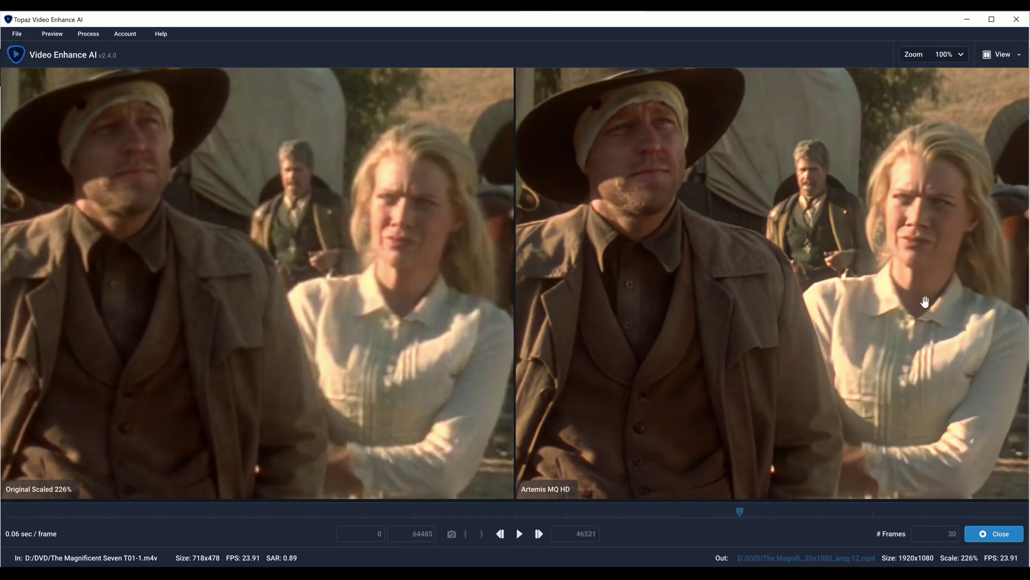
left_click(990, 537)
Preview Artemis HQ against the original, paused, with both panes at 50% zoom
left_click(911, 147)
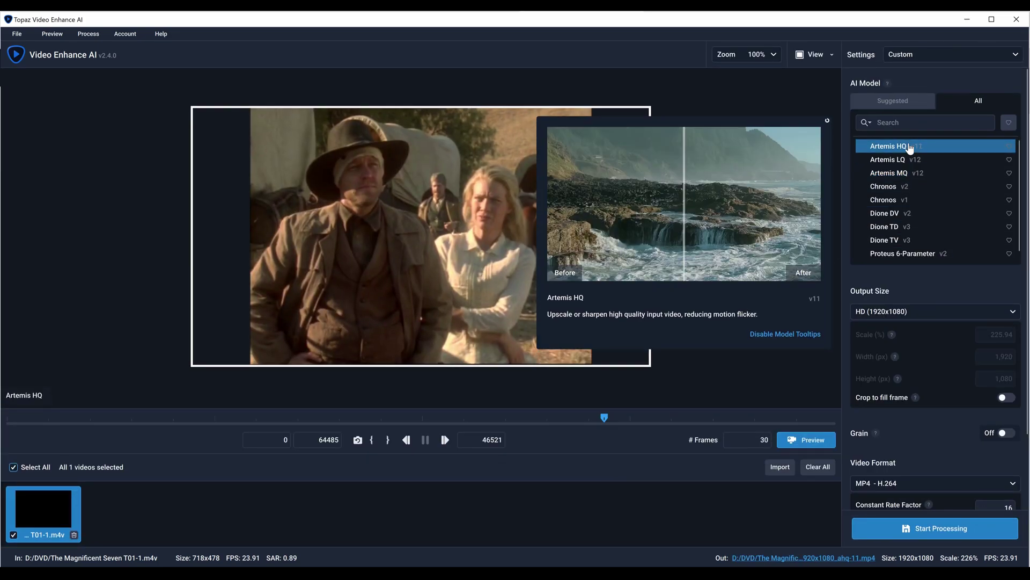
left_click(810, 443)
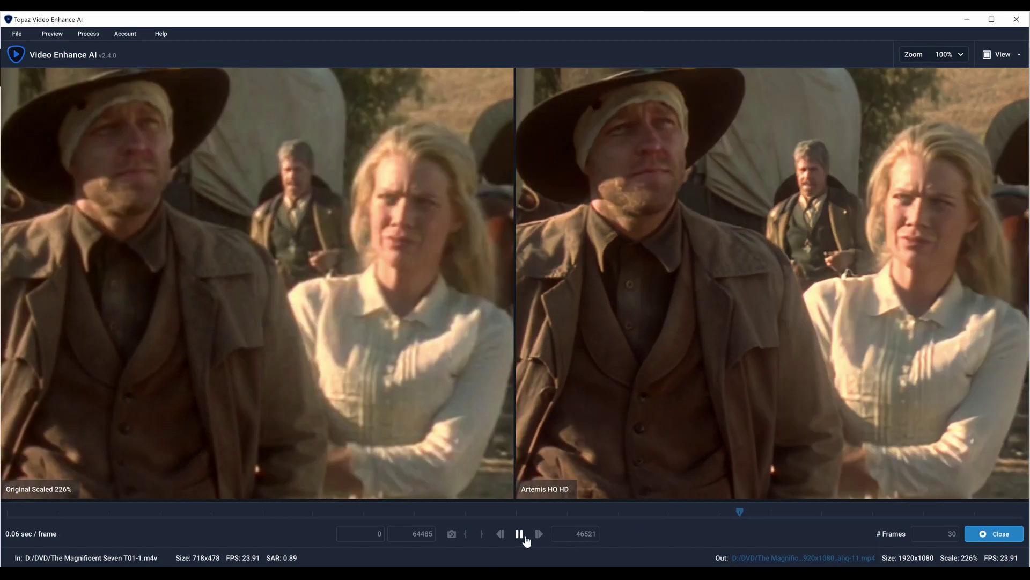
left_click(520, 534)
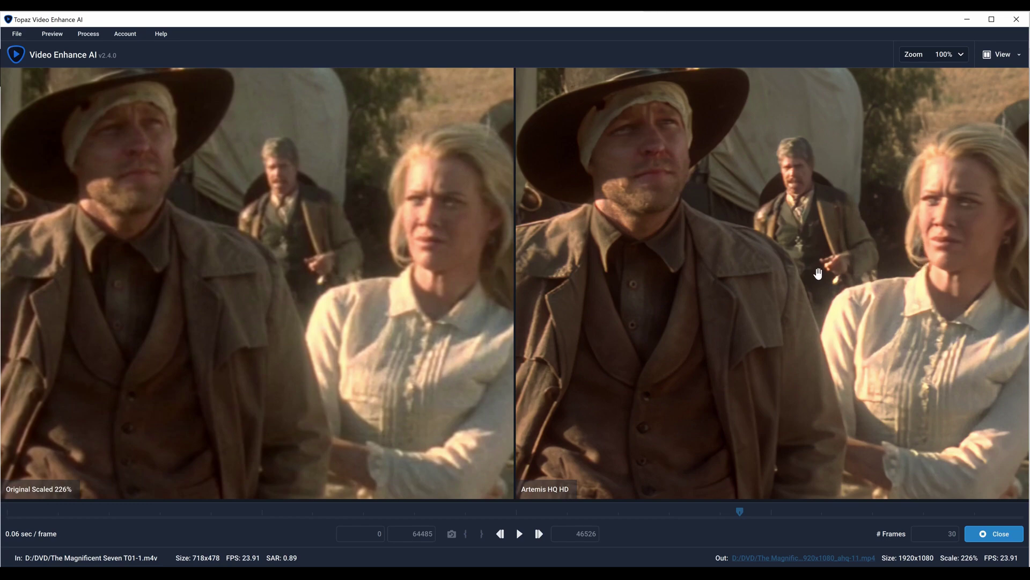
left_click(50, 36)
left_click(67, 78)
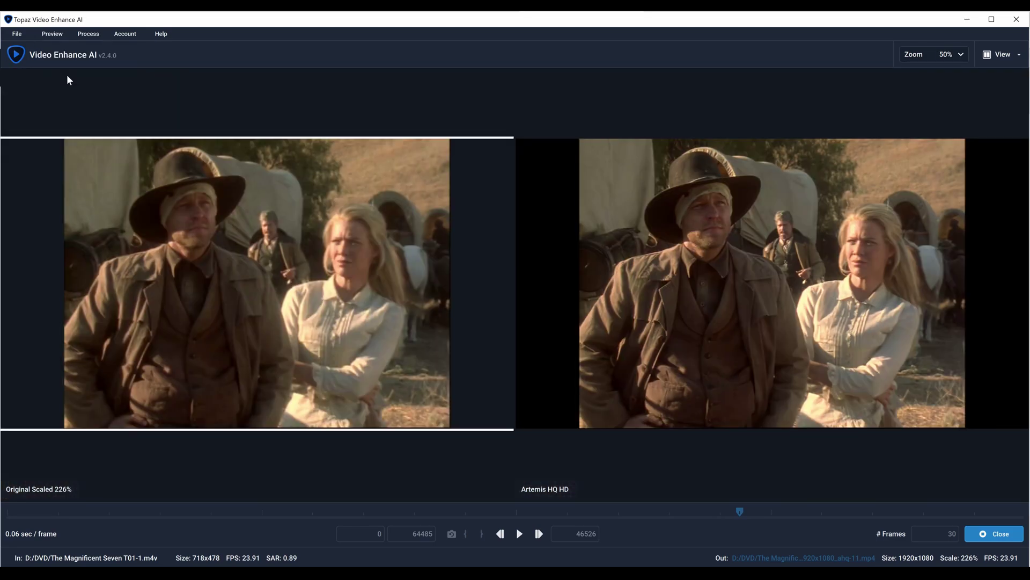
Switch to Proteus 6-Parameter v2, auto-estimate its parameters and raise the Reduce Noise amount
left_click(990, 533)
mouse_move(943, 259)
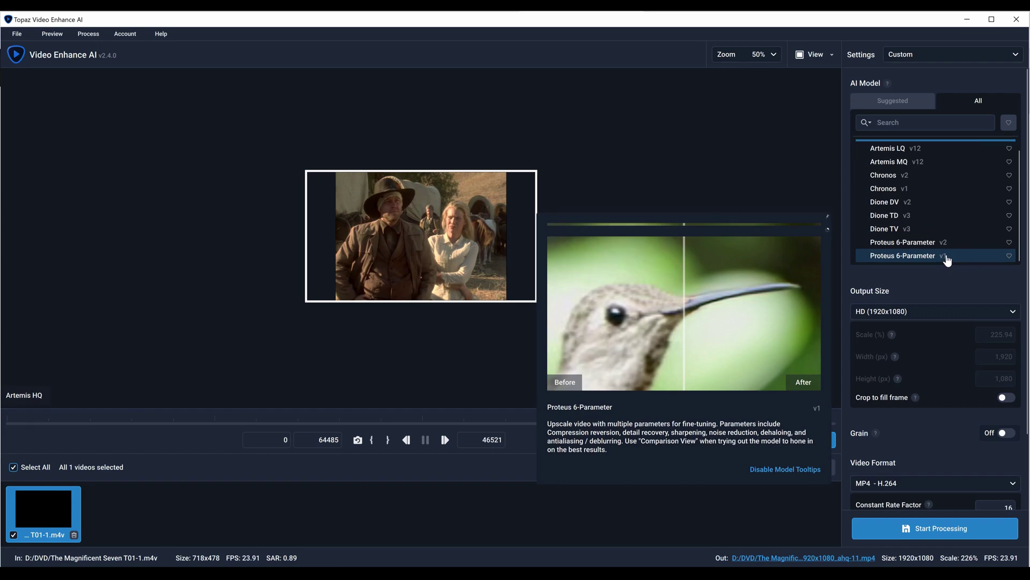
scroll(922, 252, "down", 1)
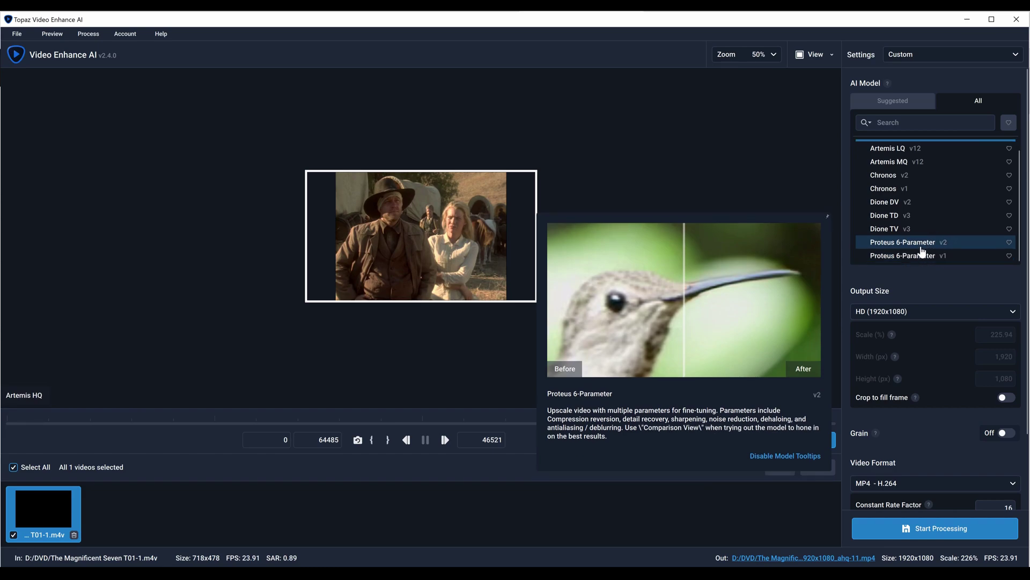
left_click(922, 246)
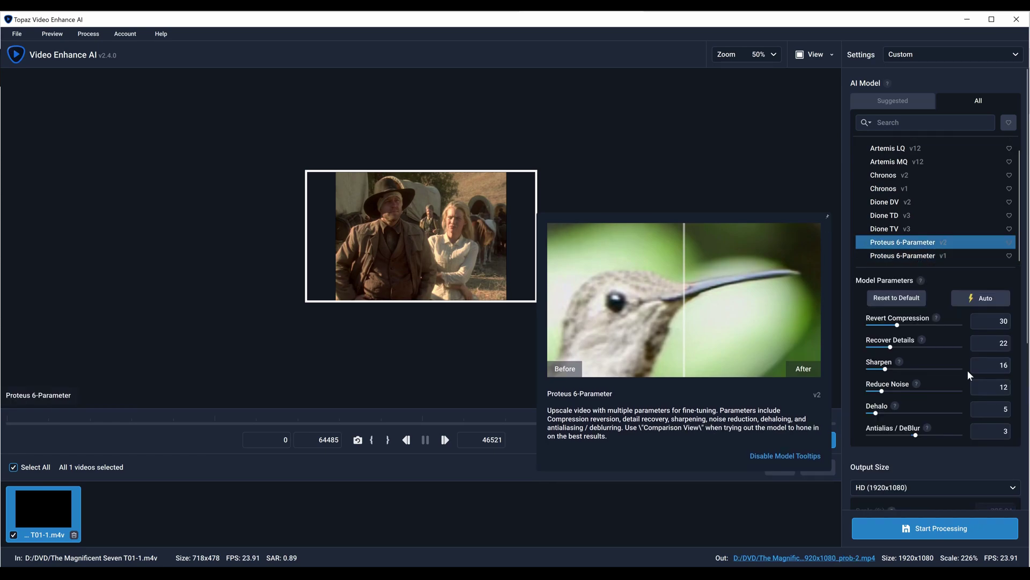
left_click(981, 298)
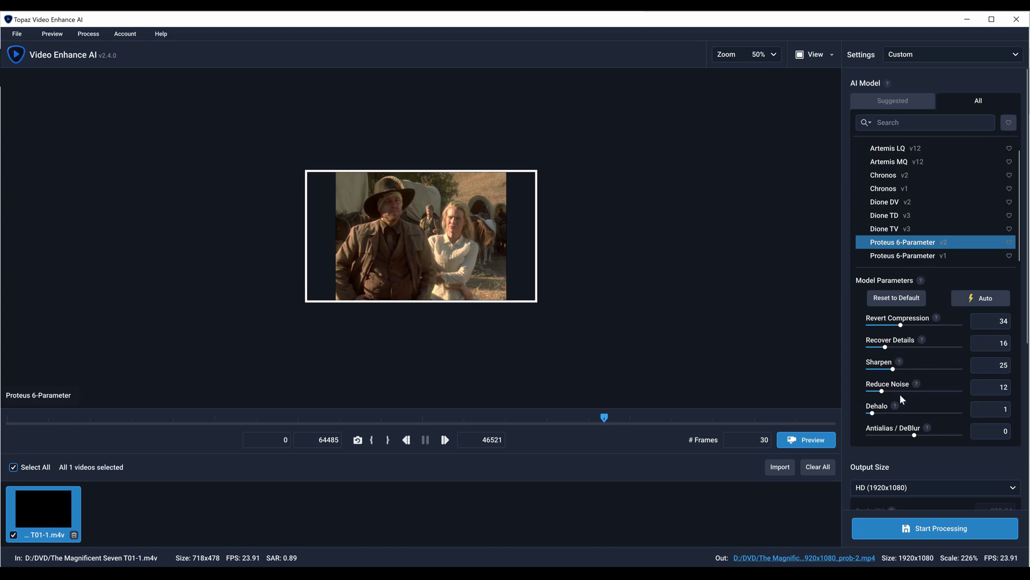
left_click_drag(885, 389, 907, 392)
Compare Proteus against the original at 100% zoom on a later frame, then close the comparison
left_click(810, 440)
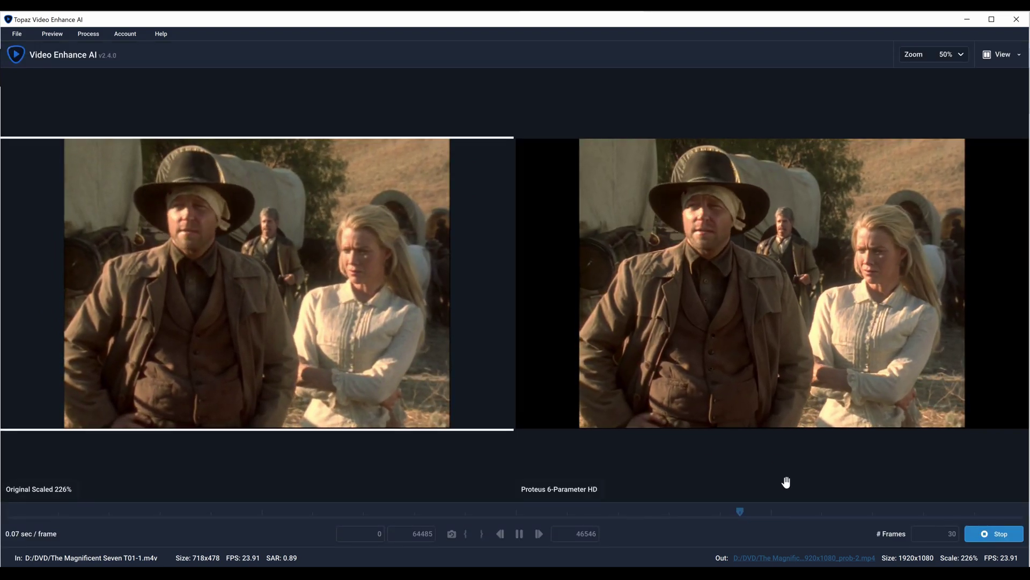
left_click(52, 34)
left_click(60, 94)
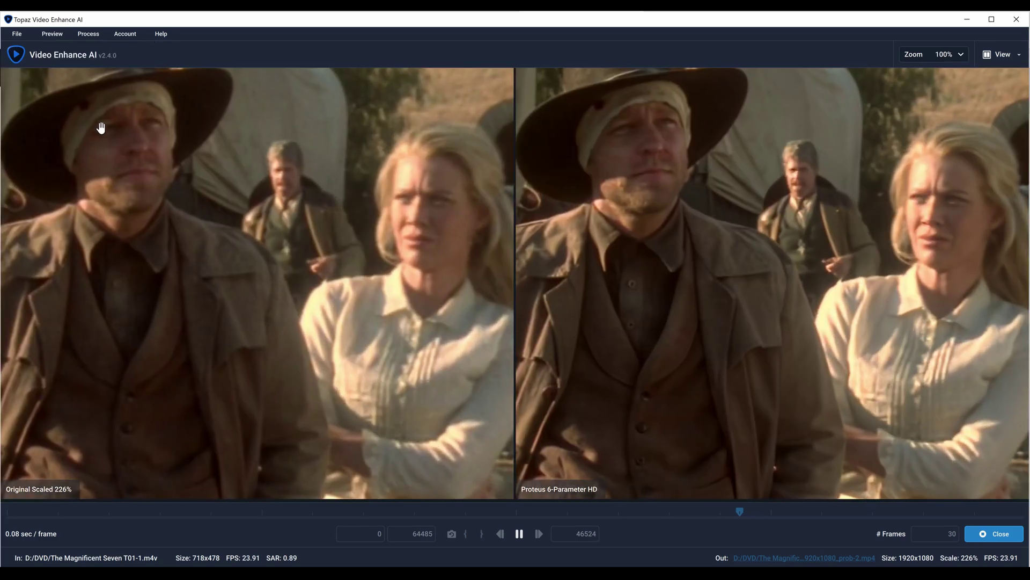
left_click(521, 535)
left_click(984, 542)
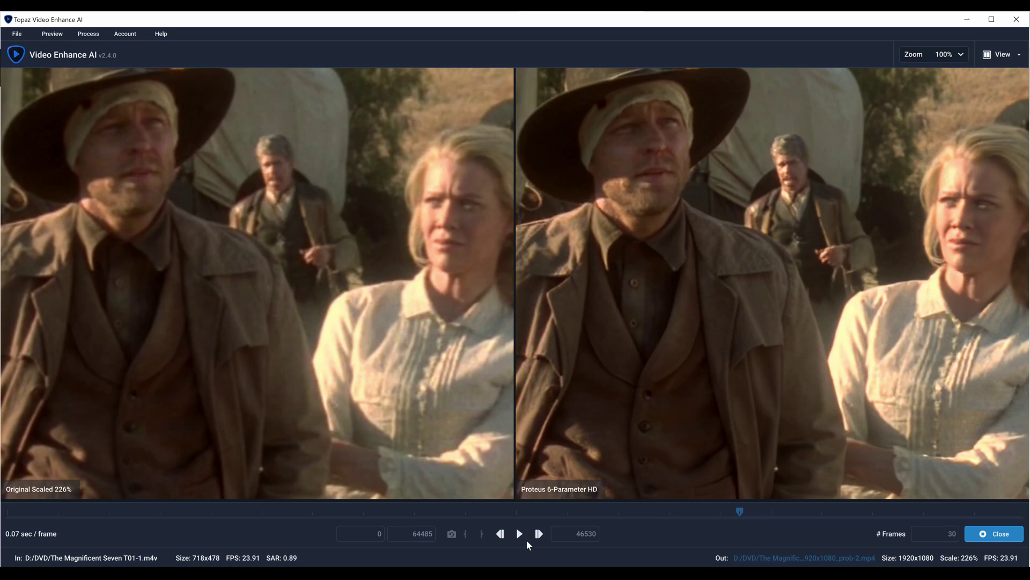
left_click(999, 531)
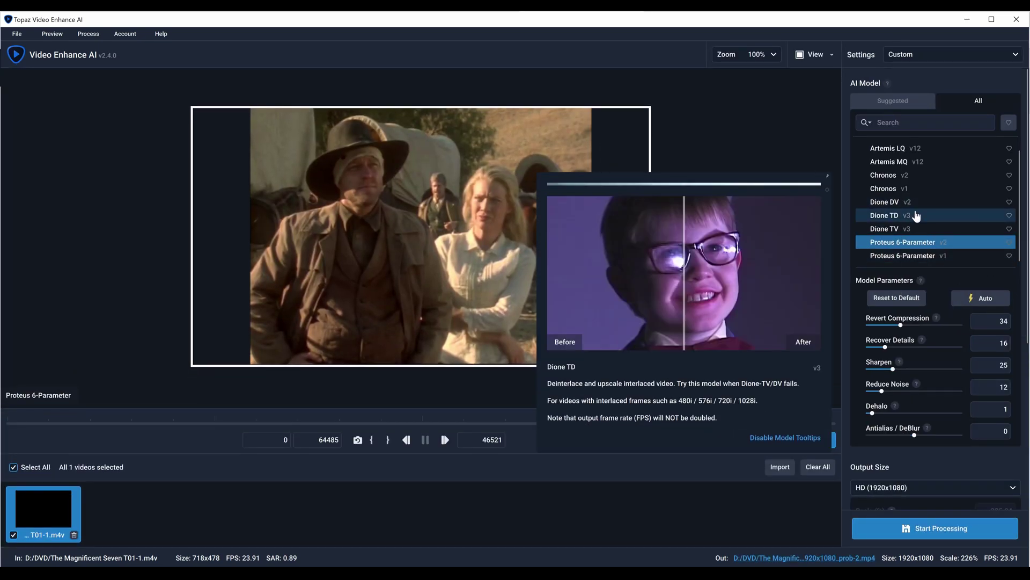
mouse_move(912, 220)
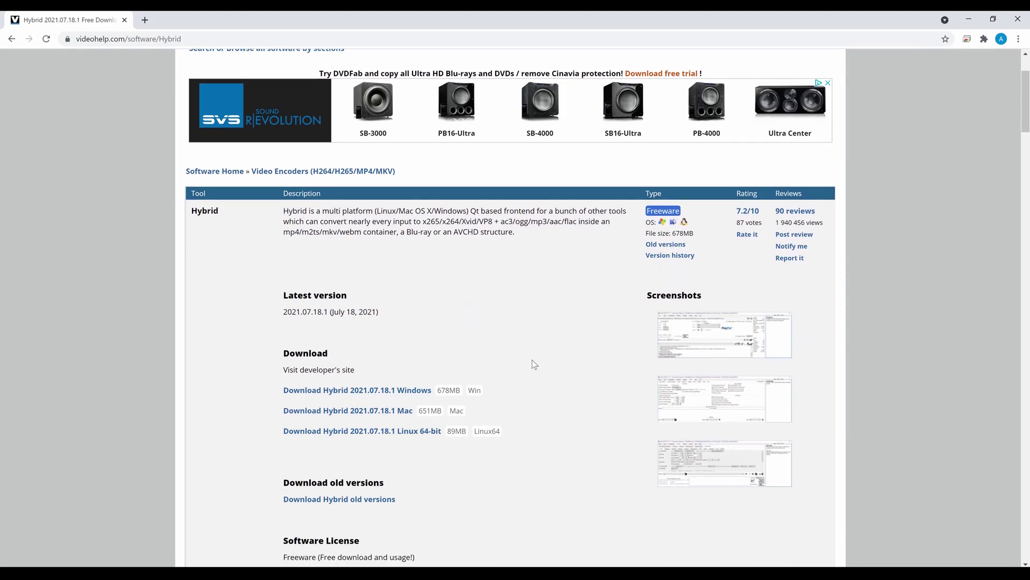
Scroll down the videohelp.com Hybrid page to its download and licence sections
scroll(534, 365, "up", 2)
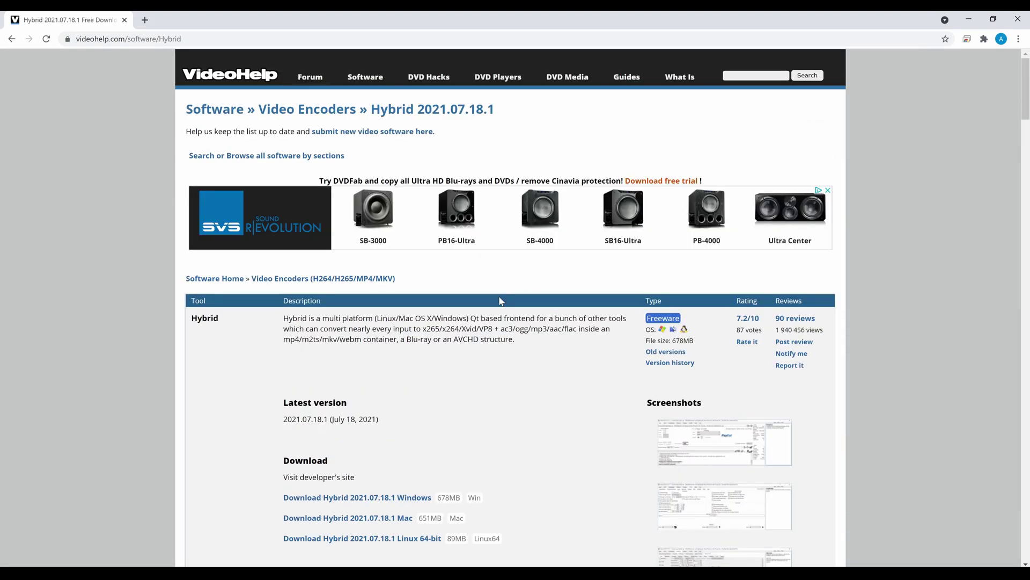
scroll(533, 363, "down", 2)
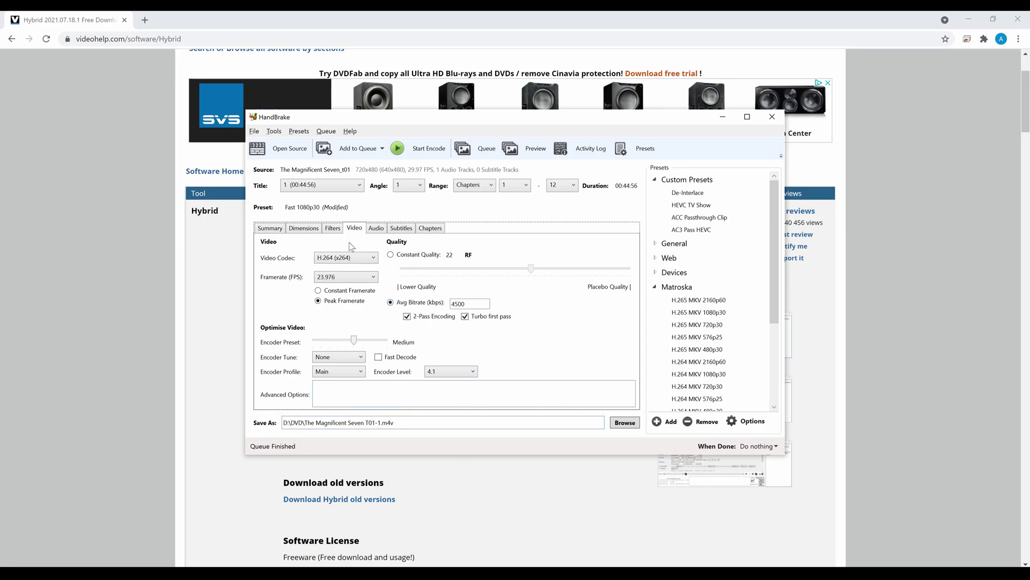
Check HandBrake's Filters tab showing Decomb deinterlacing, then close HandBrake with Alt+F4
left_click(337, 230)
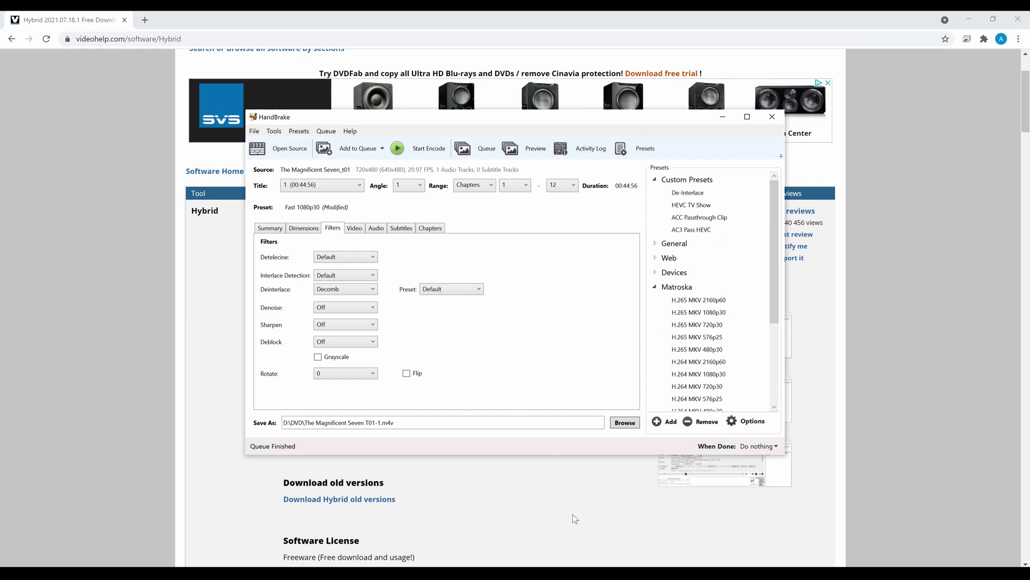
key("alt+F4")
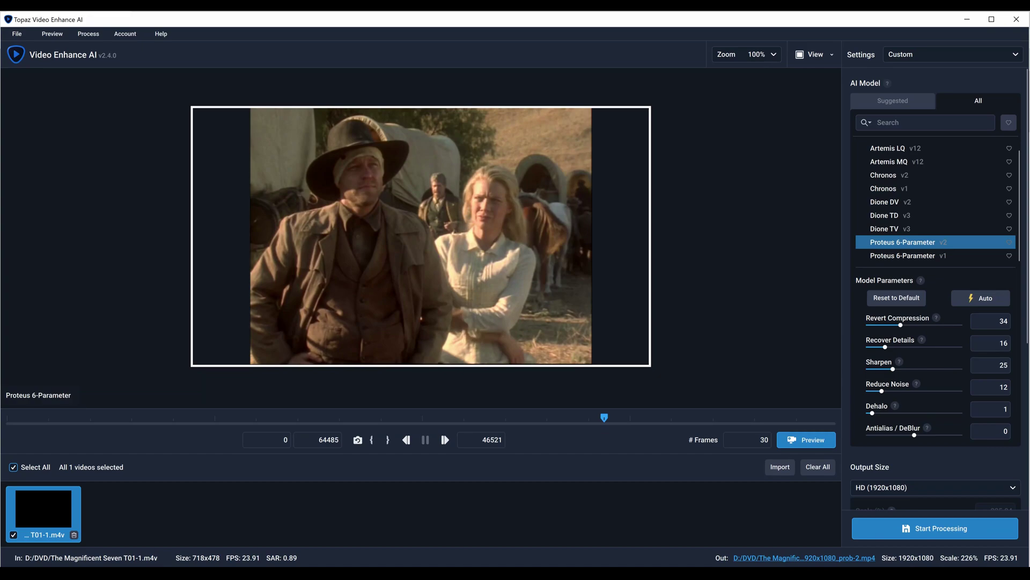
mouse_move(902, 203)
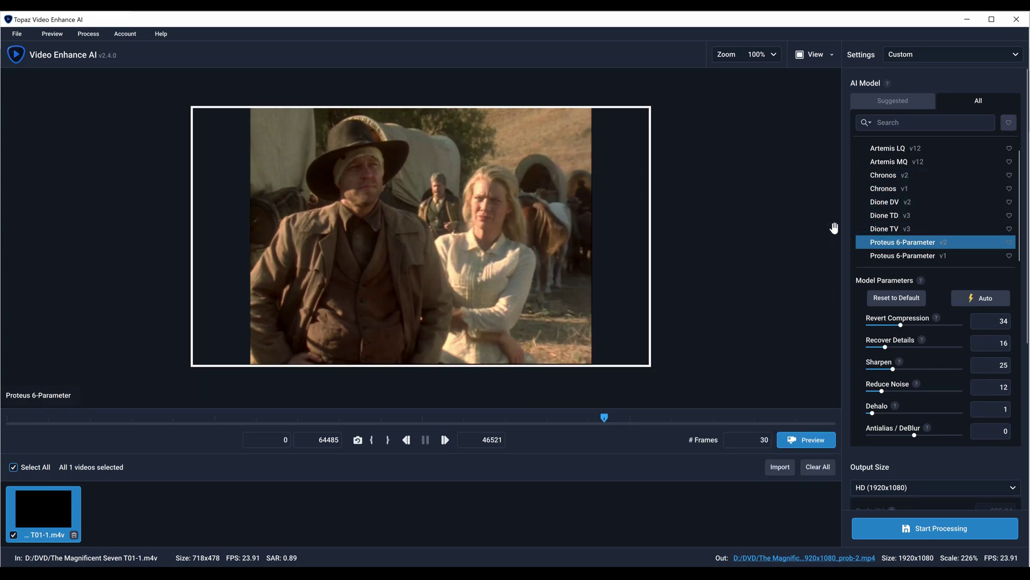